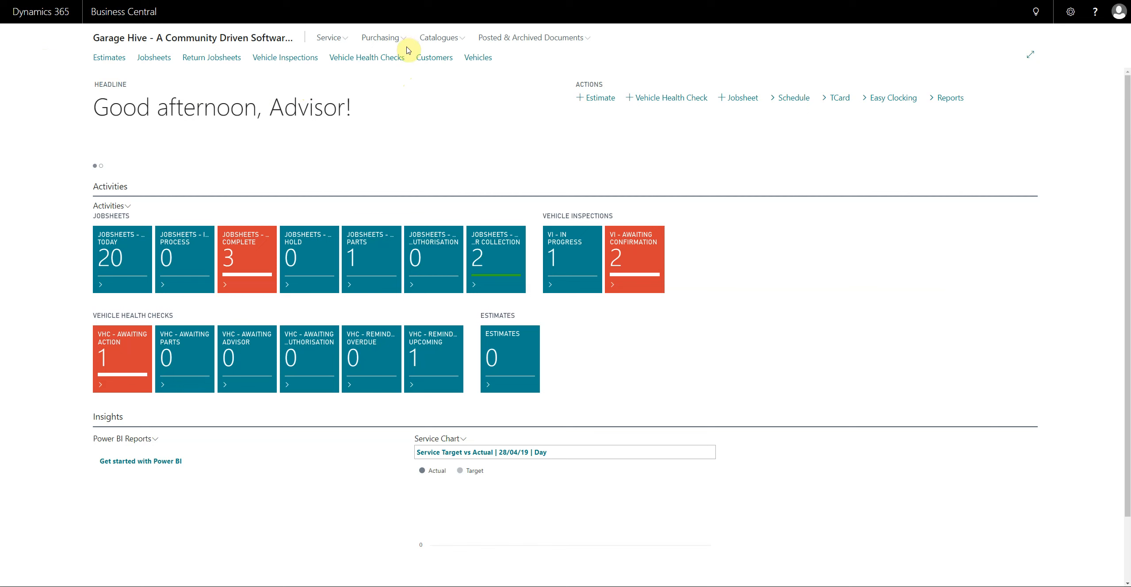
- Open the vendor list and copy the Parts Direct vendor's balance
left_click(382, 39)
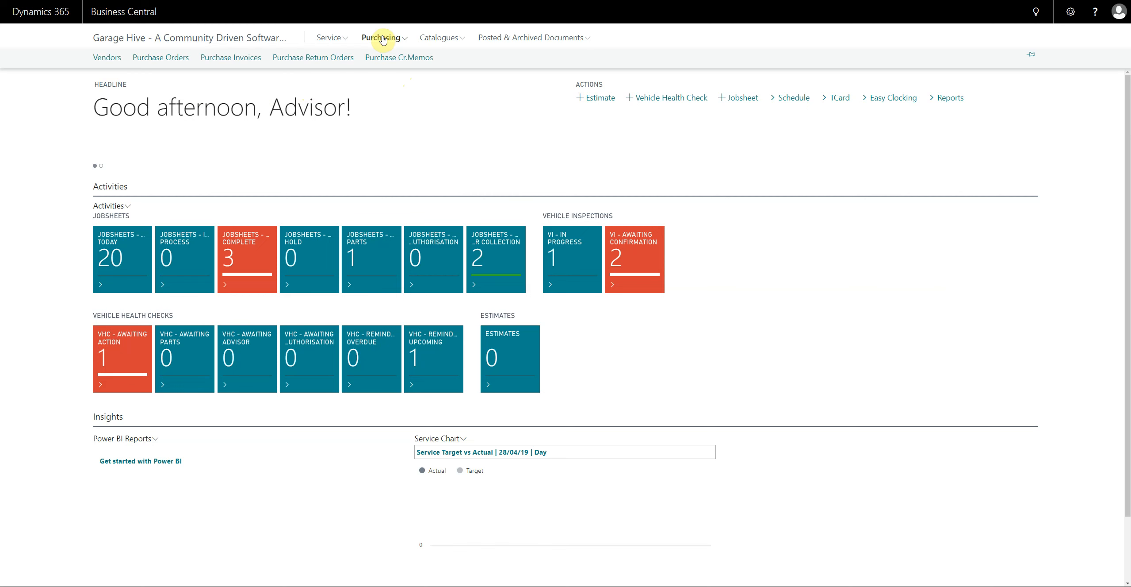
left_click(110, 60)
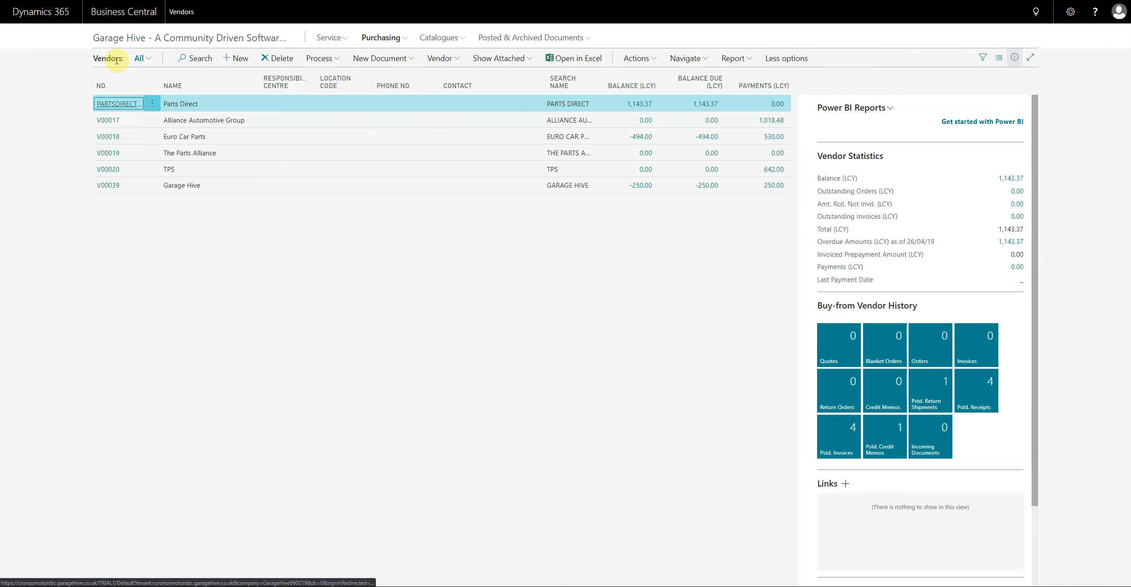
left_click(626, 106)
right_click(647, 107)
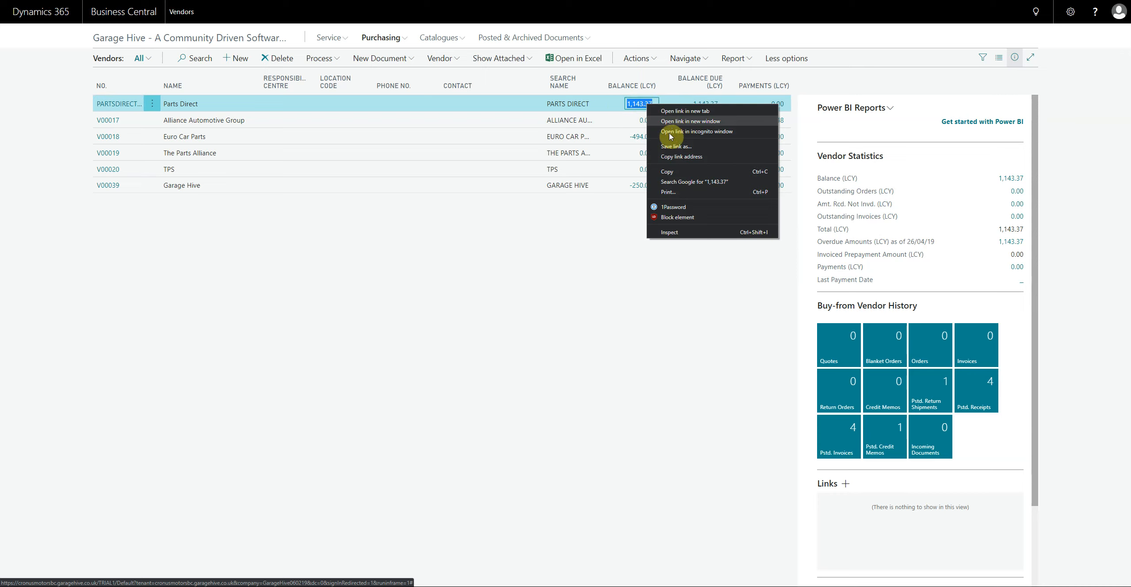
left_click(670, 169)
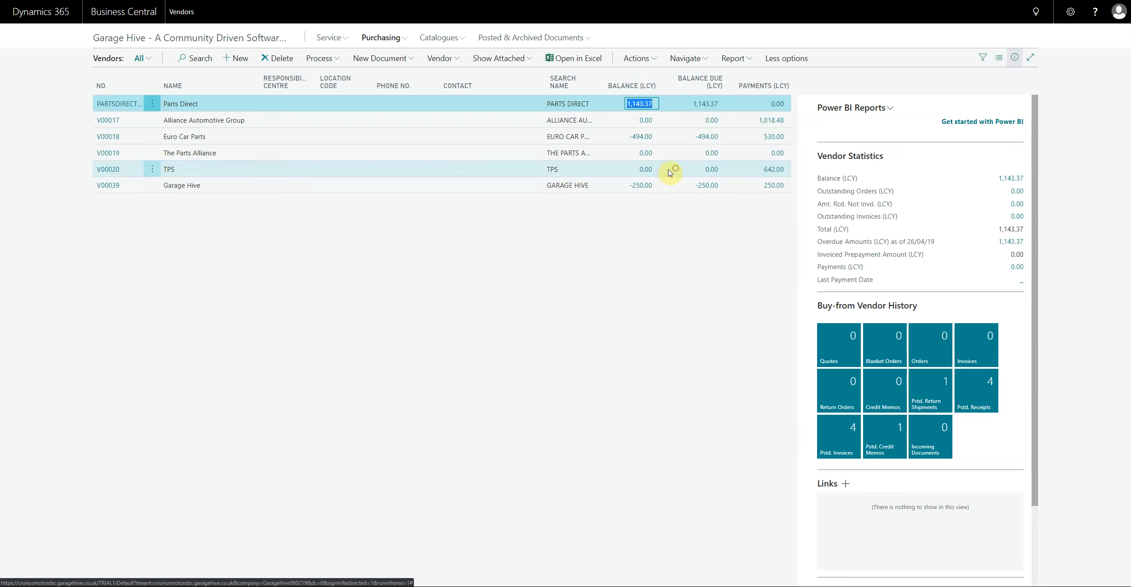
- Examine the individual ledger entries behind the Parts Direct balance with the side information pane hidden, and close them
left_click(639, 105)
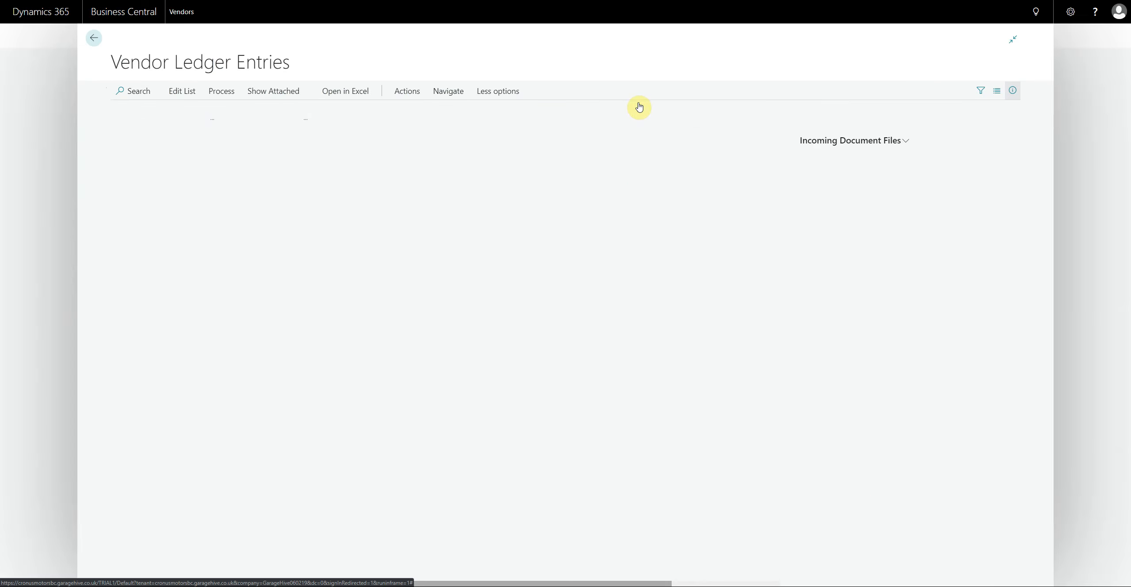
left_click(462, 154)
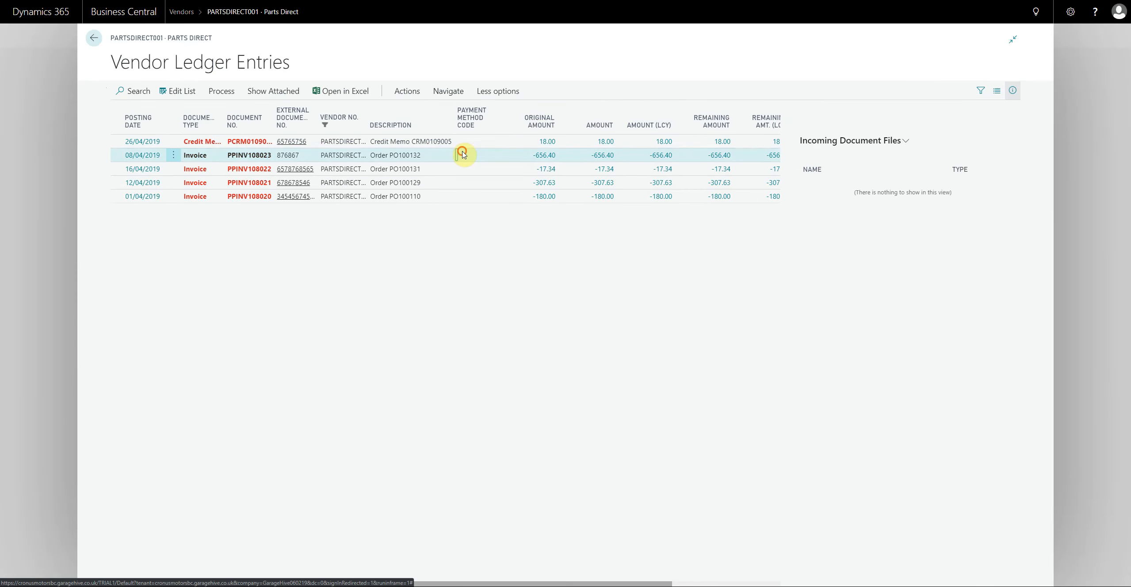
left_click(456, 169)
left_click(457, 181)
left_click(456, 195)
left_click(460, 142)
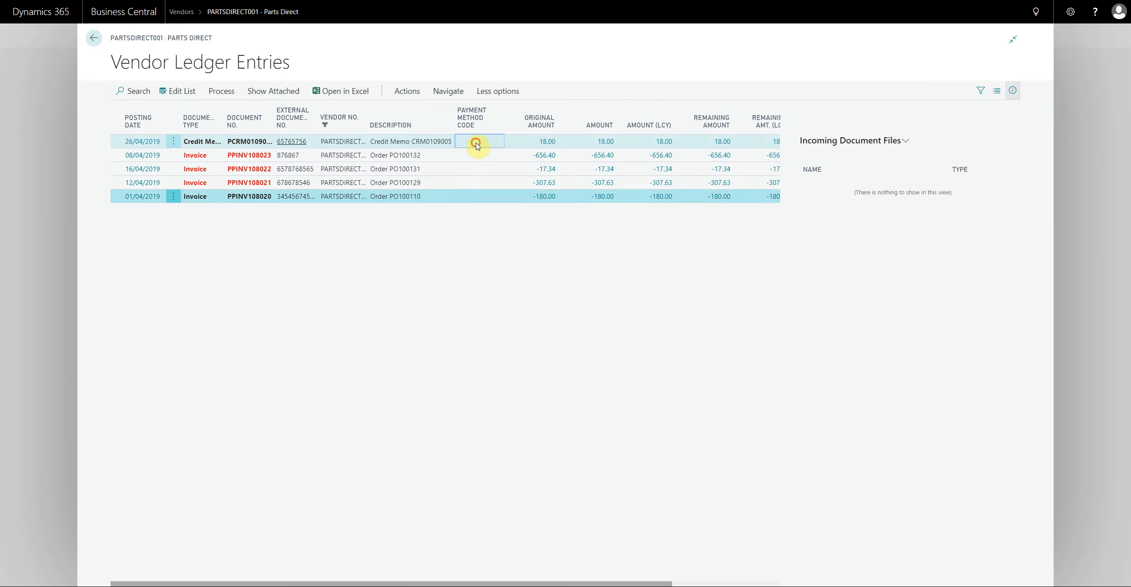
left_click(1012, 92)
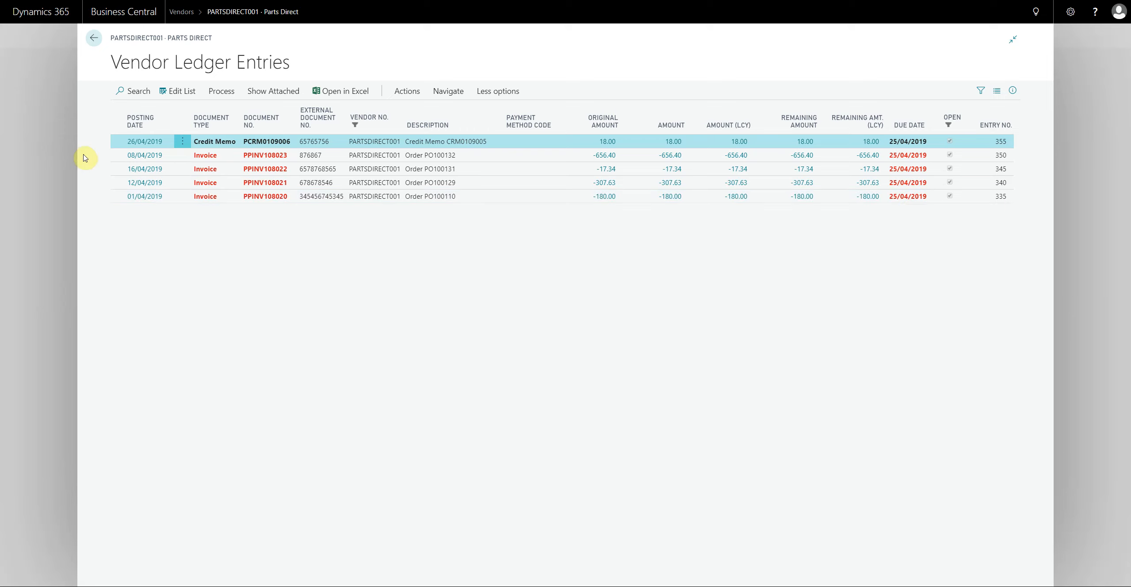
left_click(53, 154)
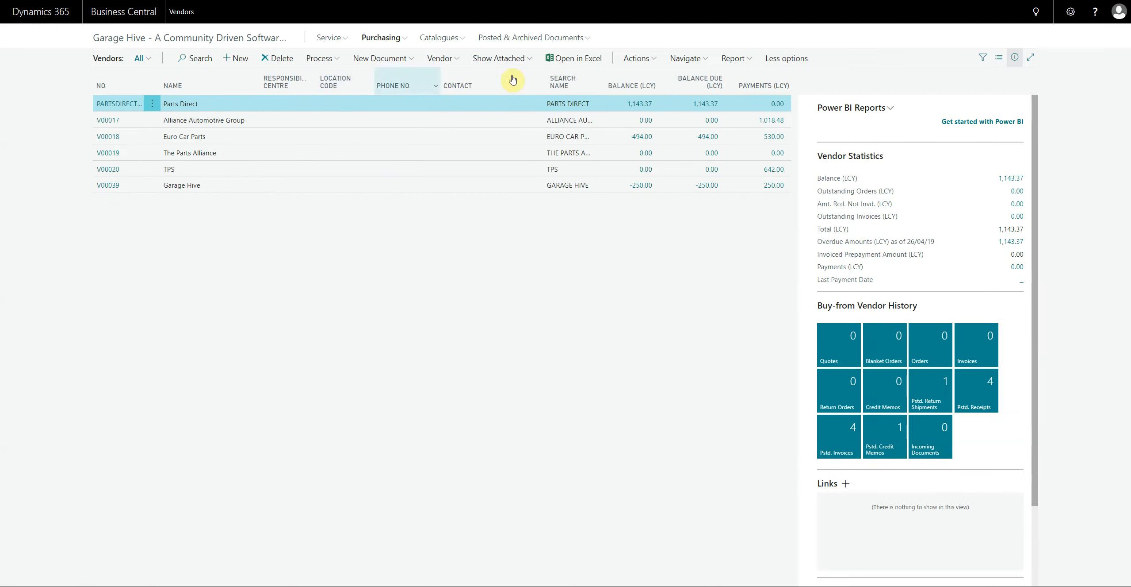
- Return to the home page and search for "payment jou" to open Payment Journals
left_click(204, 38)
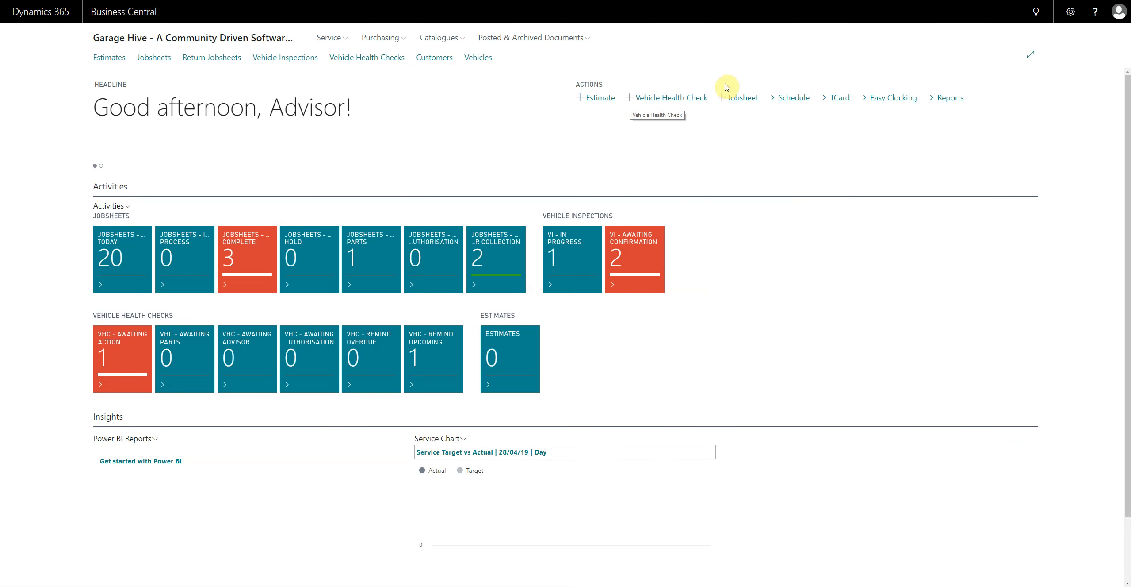
left_click(1037, 16)
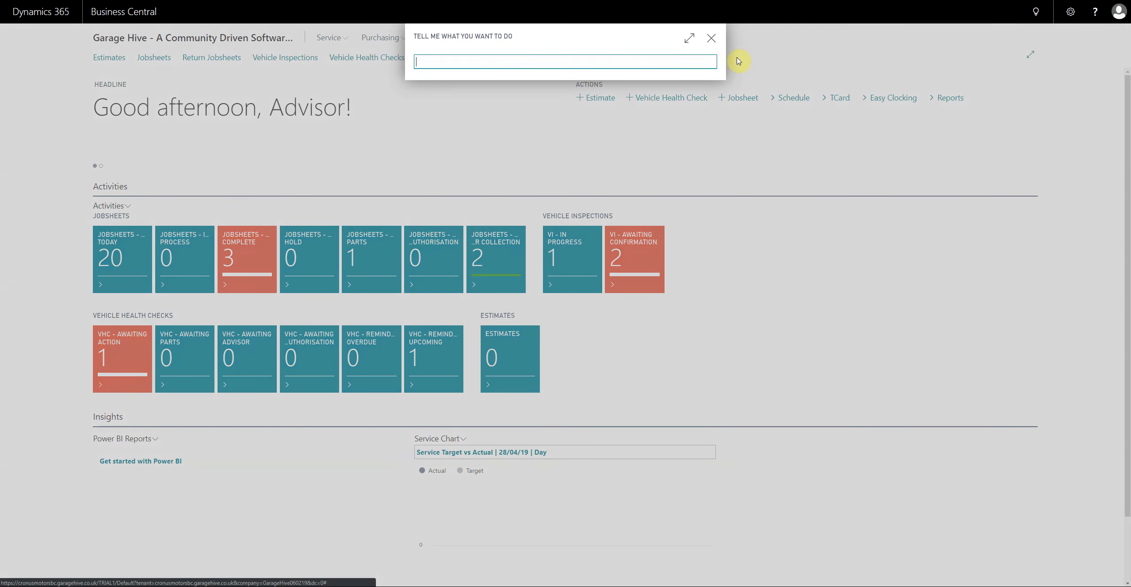
type("payment jou")
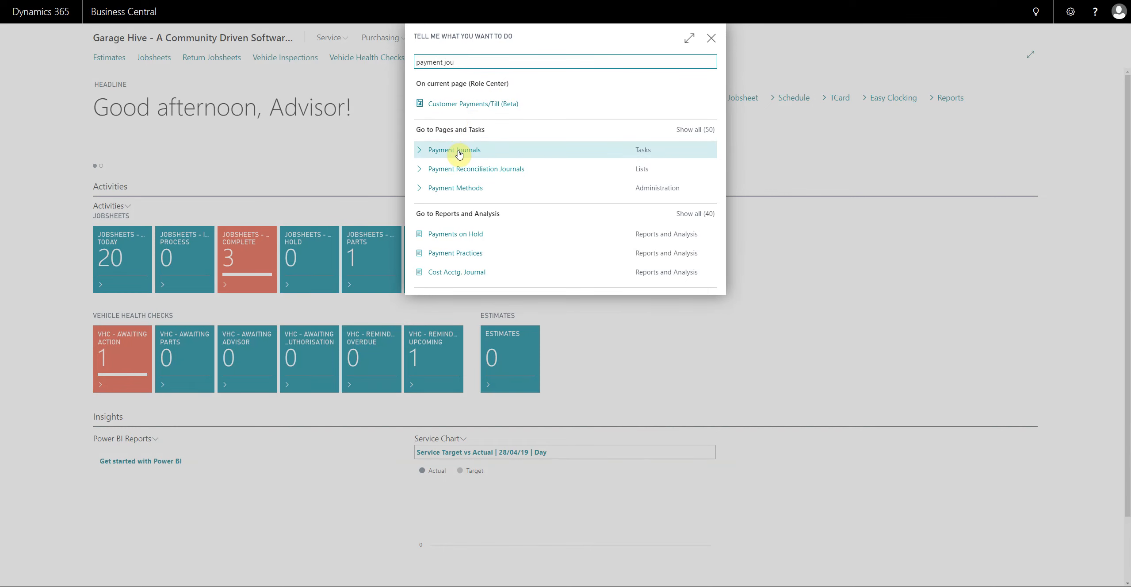
left_click(460, 153)
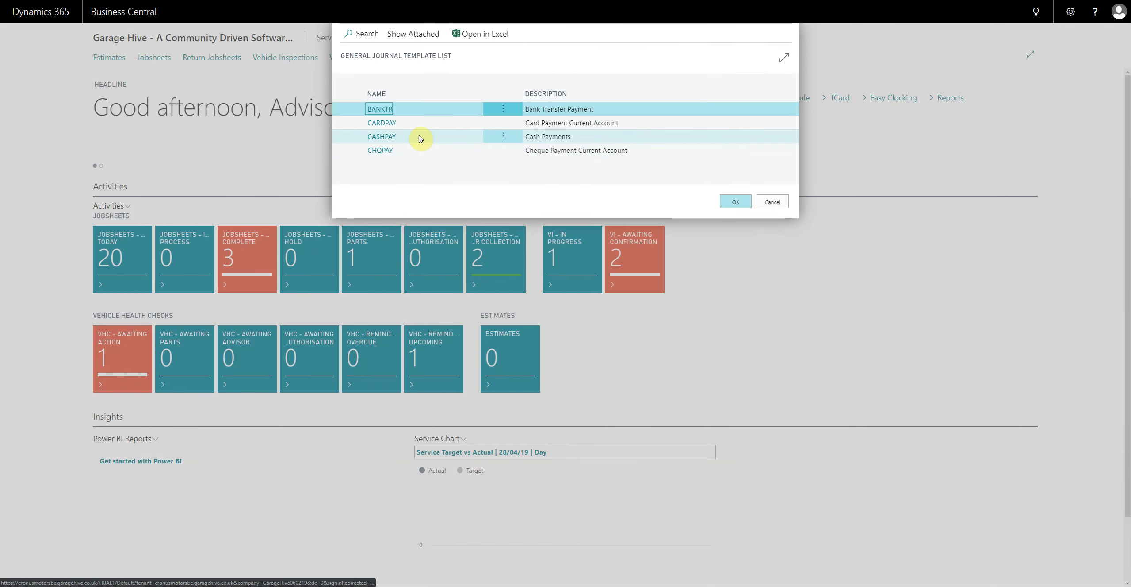
- Choose the CASHPAY journal template for cash payments and hide the journal's side information pane
left_click(420, 138)
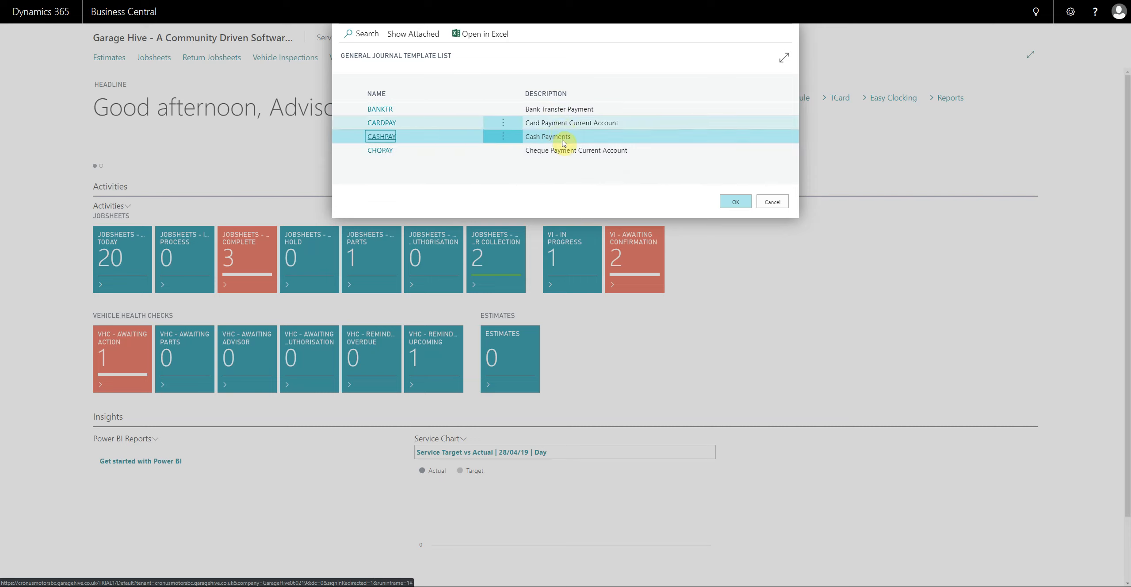
left_click(381, 137)
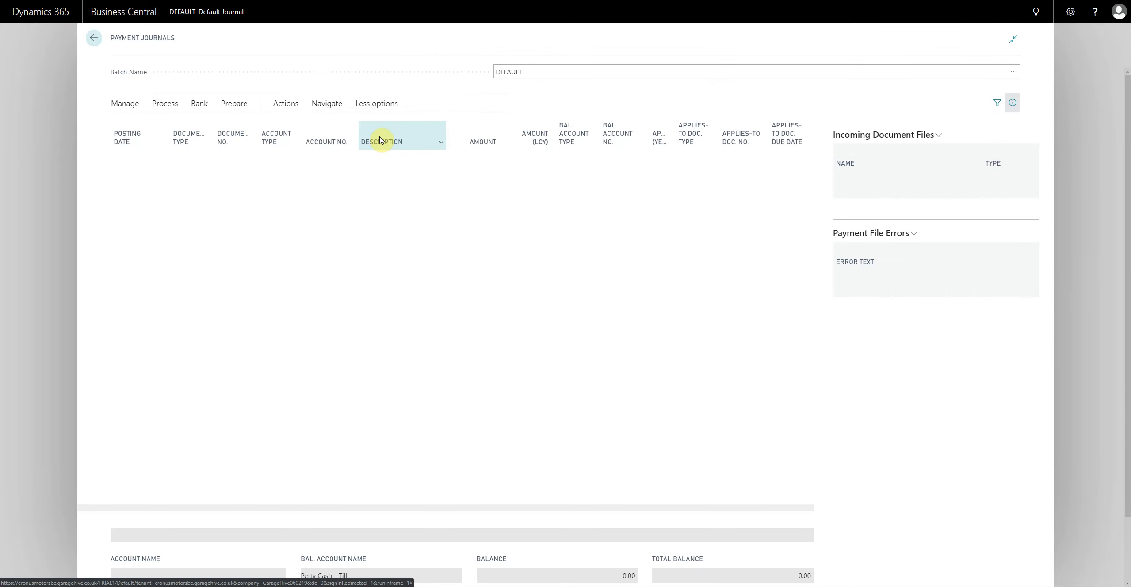
left_click(1013, 103)
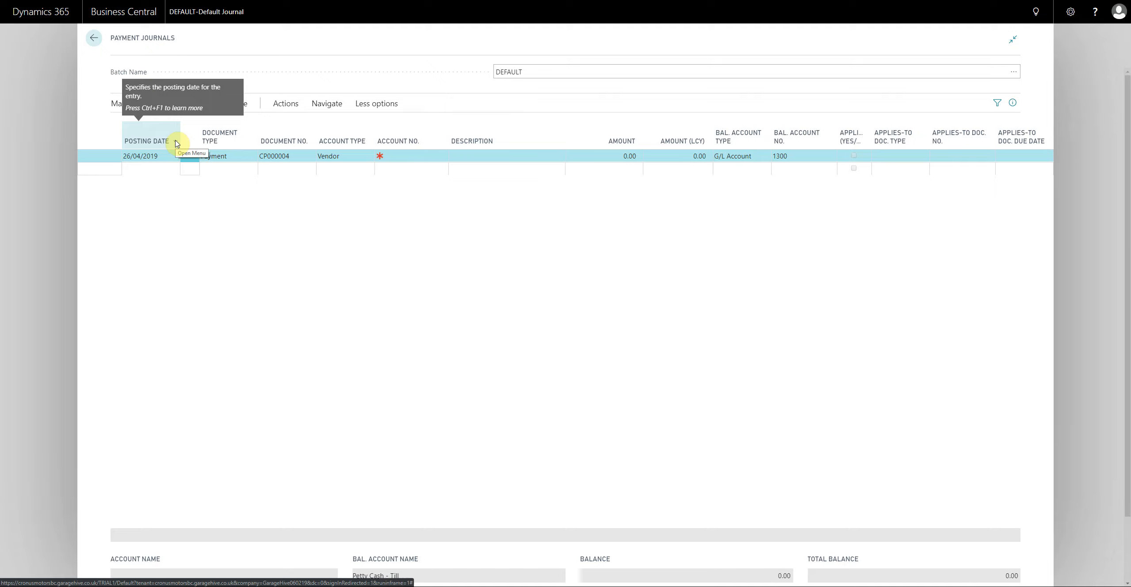
- Set the journal line's document type to Payment and its vendor account to Parts Direct
left_click(153, 156)
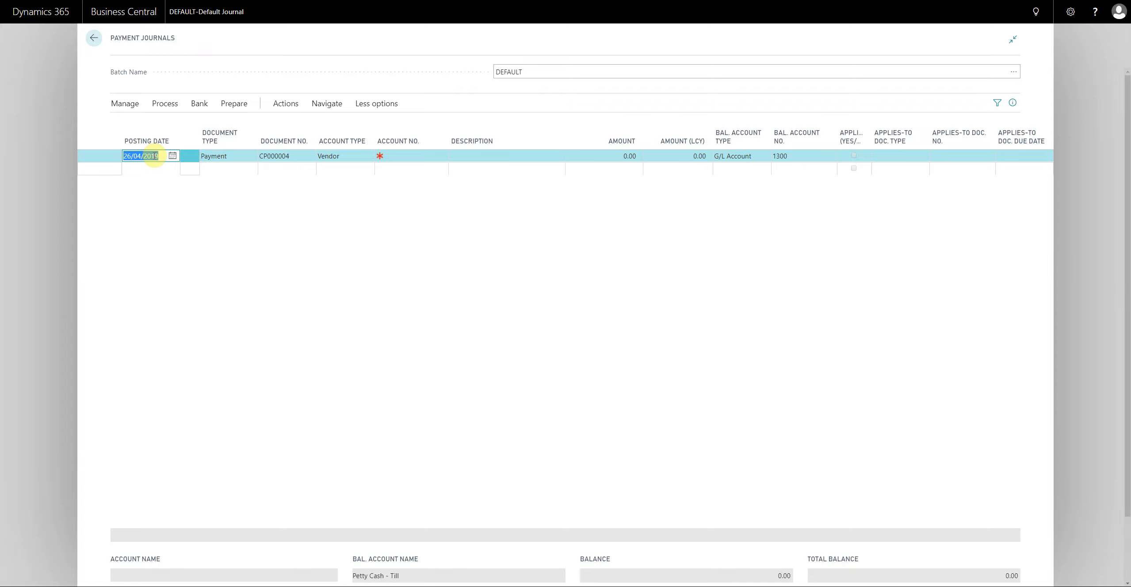
left_click(224, 157)
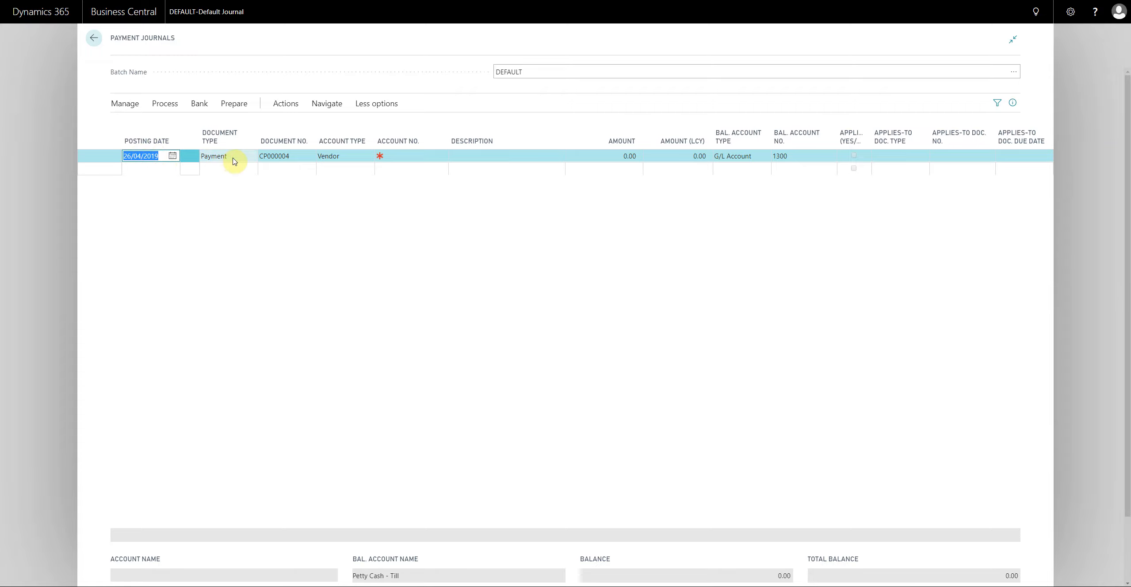
left_click(233, 158)
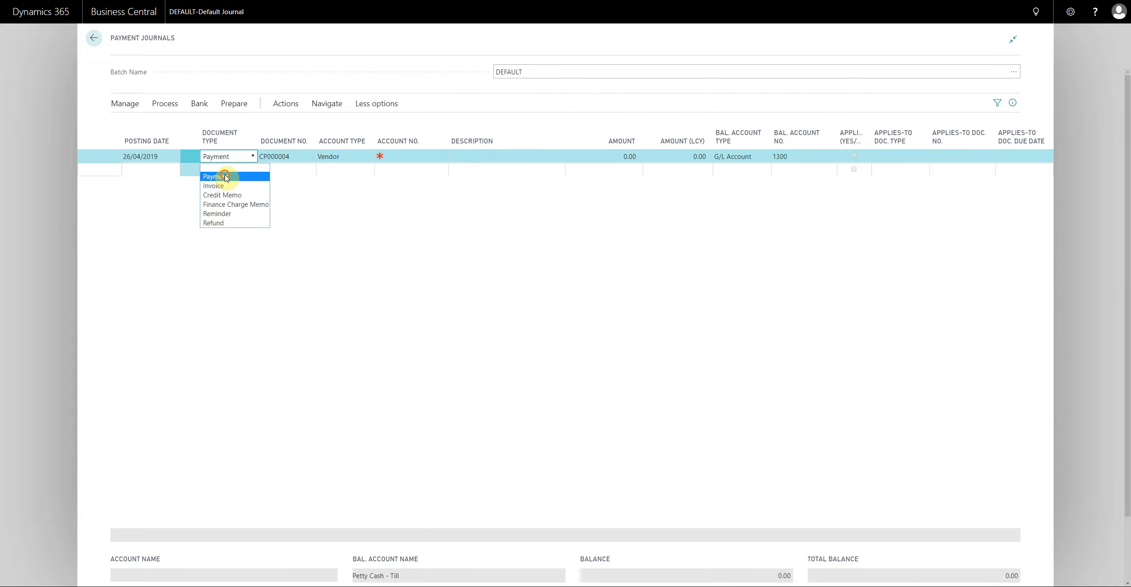
left_click(223, 176)
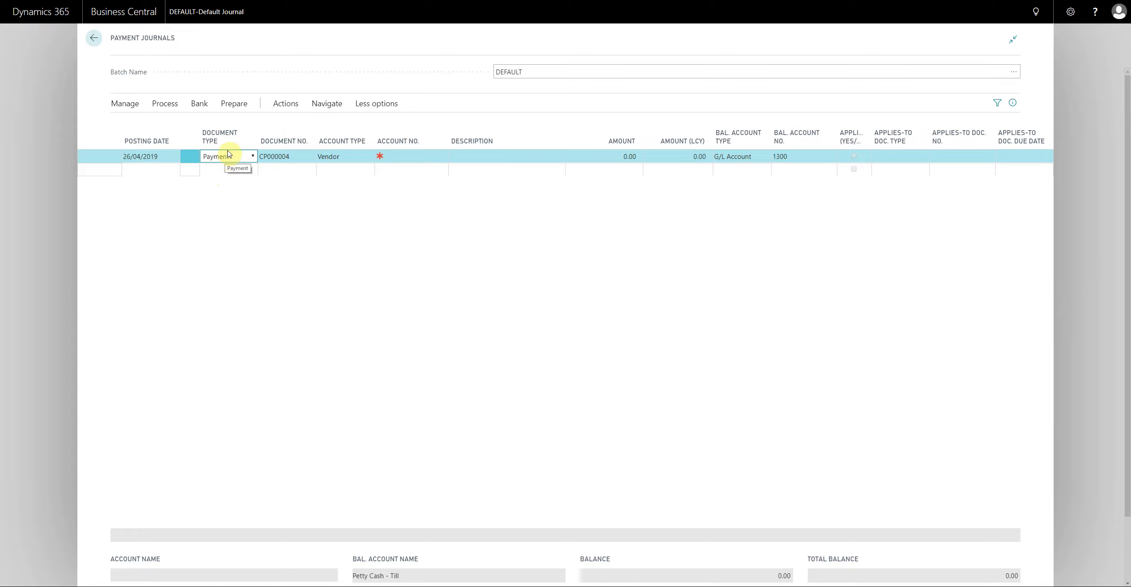
left_click(413, 158)
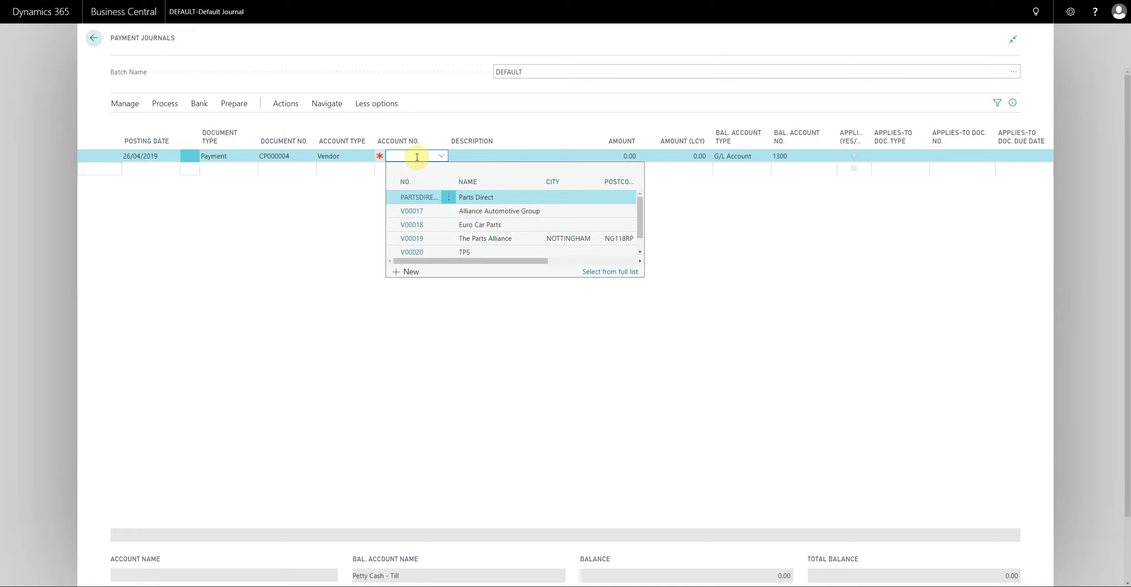
scroll(444, 224, "down", 1)
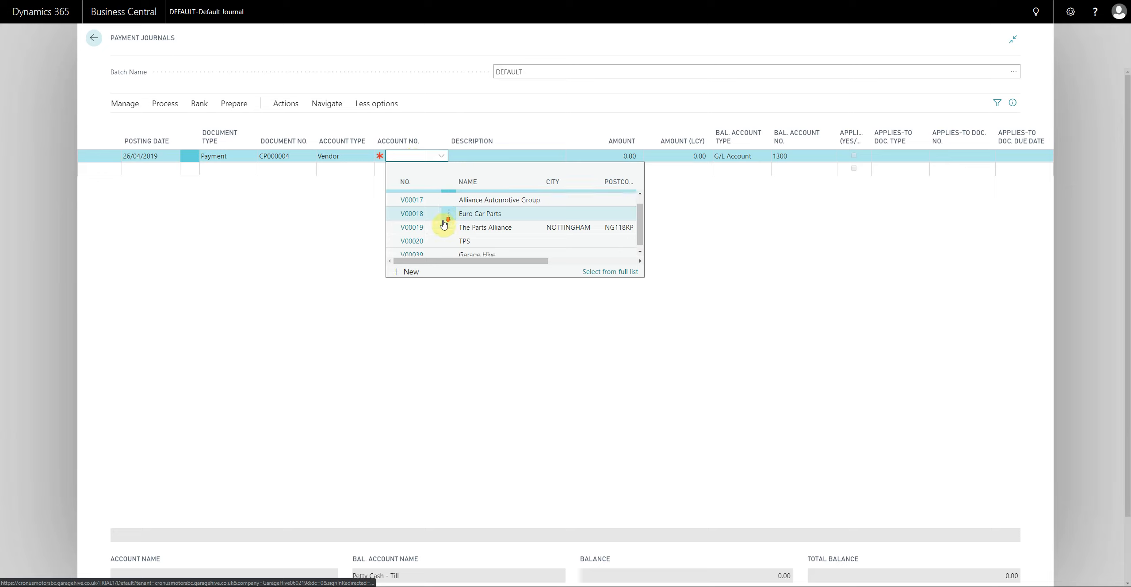
scroll(444, 234, "up", 1)
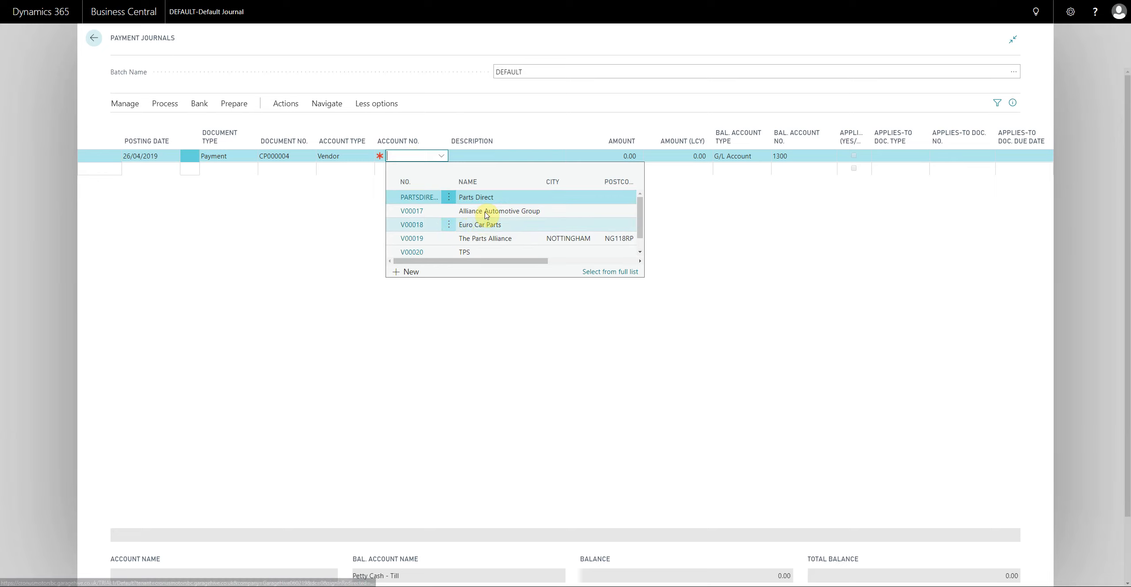
left_click(424, 198)
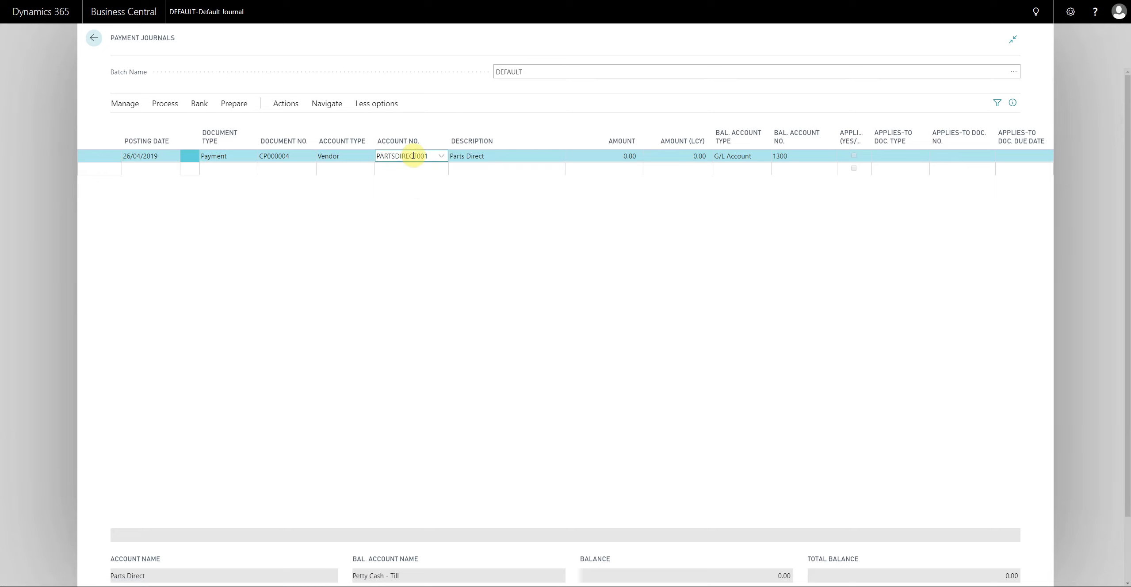
- Set the Parts Direct payment line's amount to 1,143.37
left_click(607, 156)
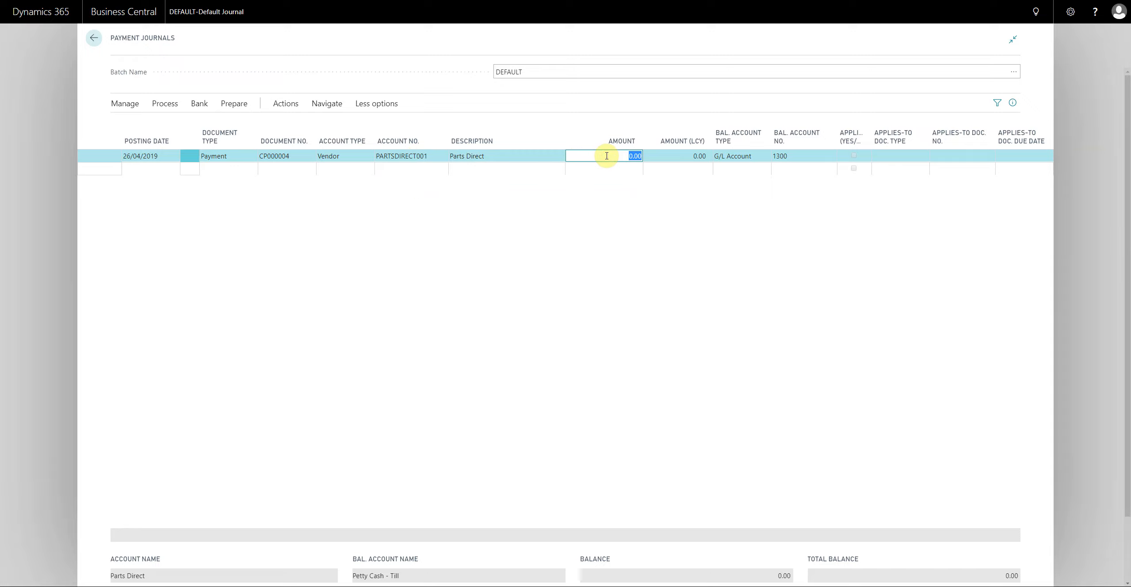
type("1,143.37")
key("Tab")
key("Tab")
key("Tab")
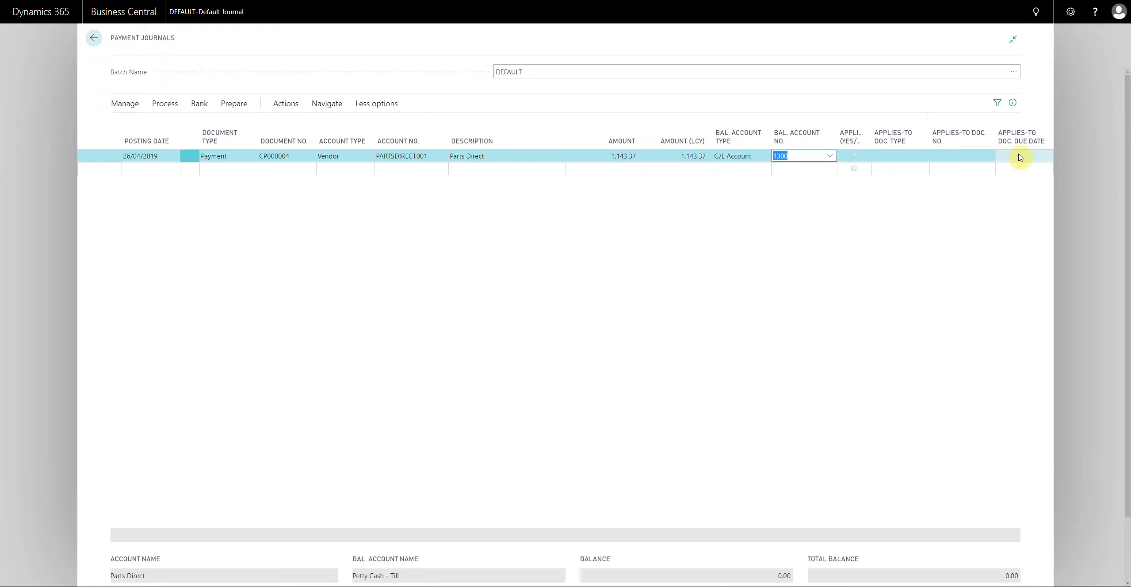
left_click(1020, 157)
- Examine the Parts Direct entries that the payment can be applied to, and cancel without applying any
left_click(292, 104)
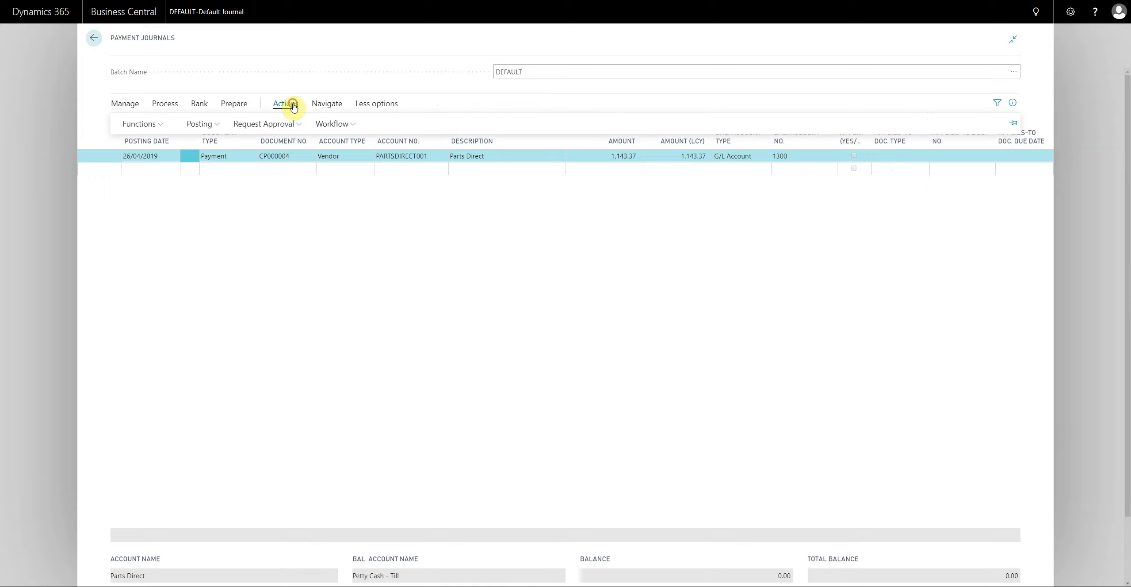
left_click(158, 103)
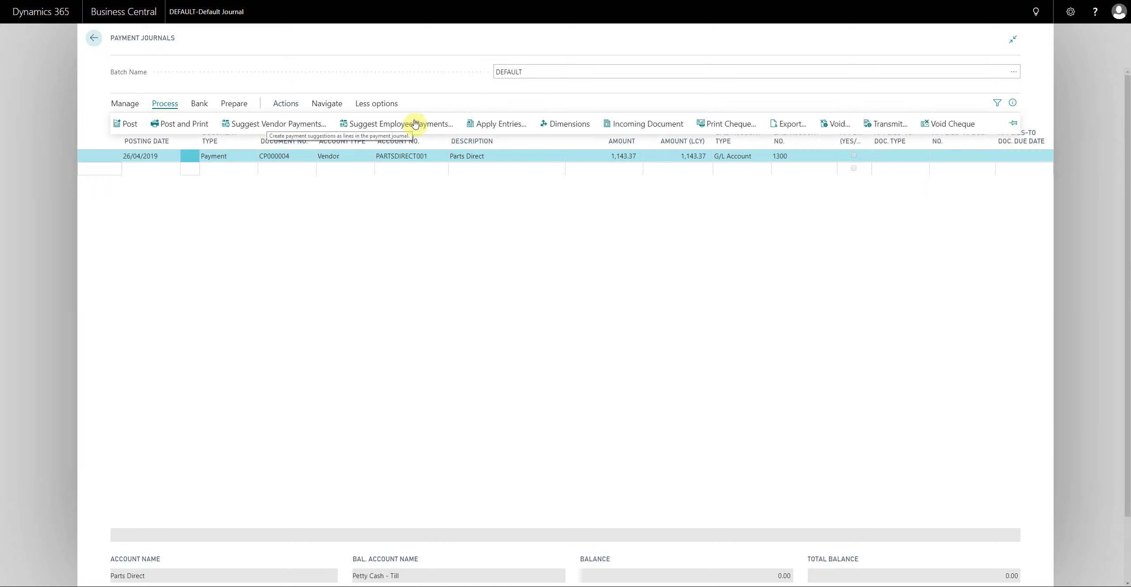
left_click(500, 125)
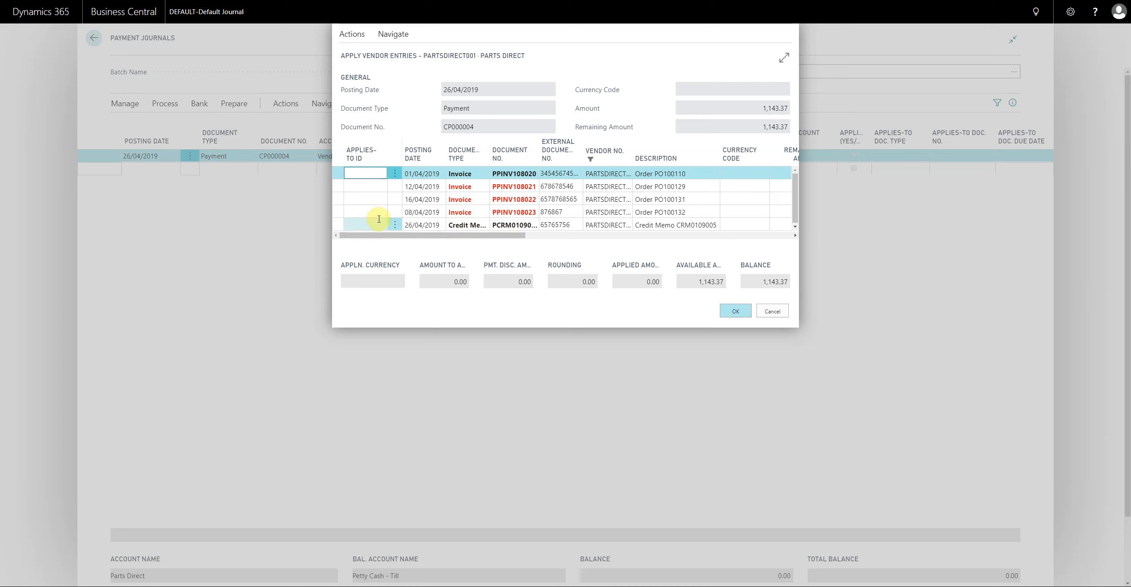
left_click(775, 312)
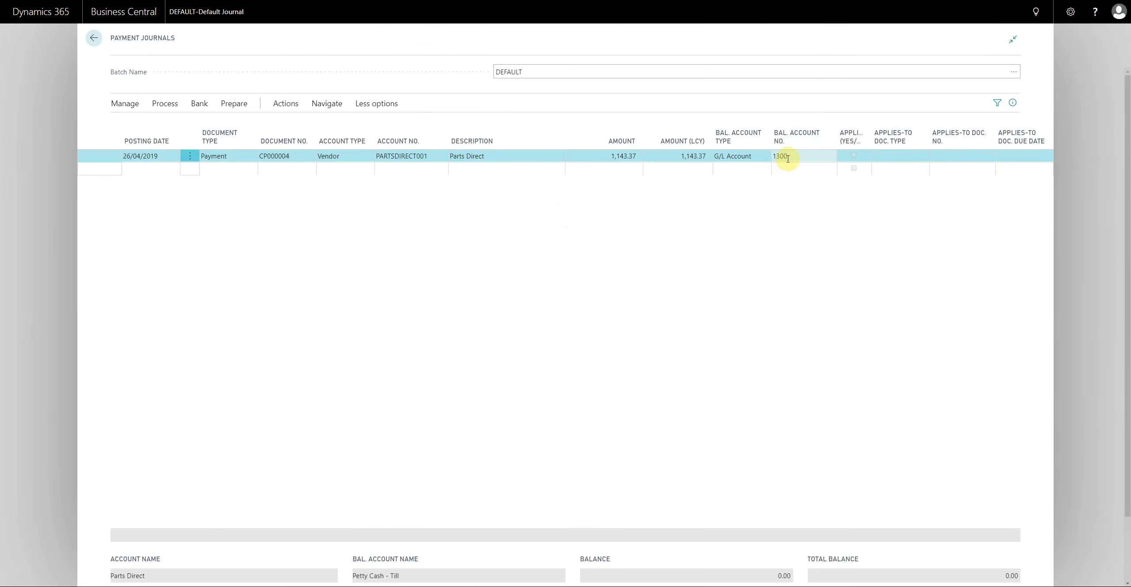
left_click(637, 156)
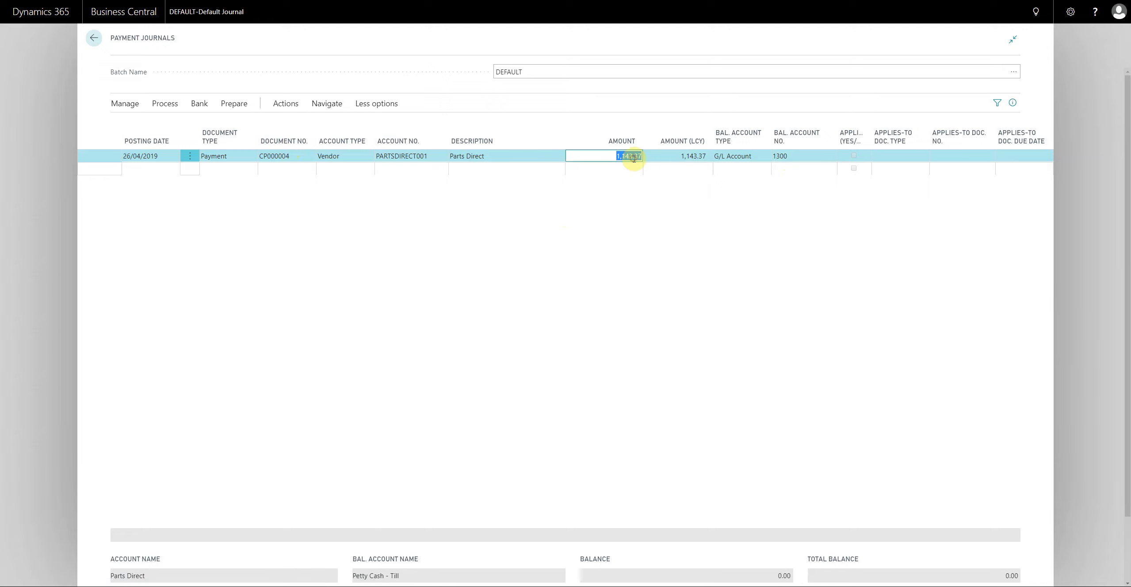
left_click(233, 157)
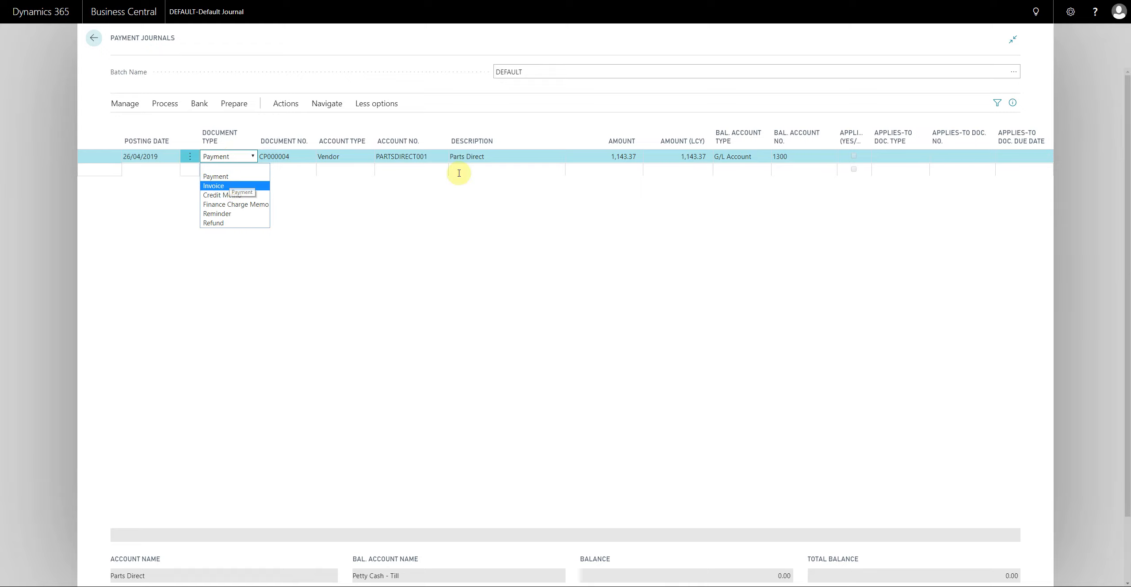
left_click(620, 156)
left_click(621, 155)
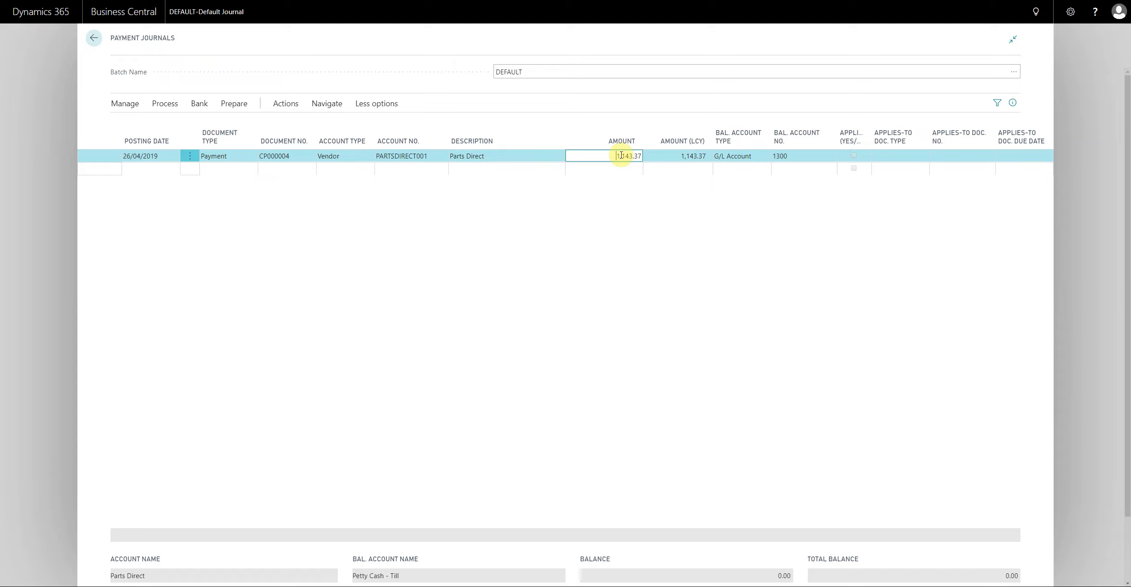
- Post the Parts Direct cash payment from the payment journal and leave the journal
left_click(165, 103)
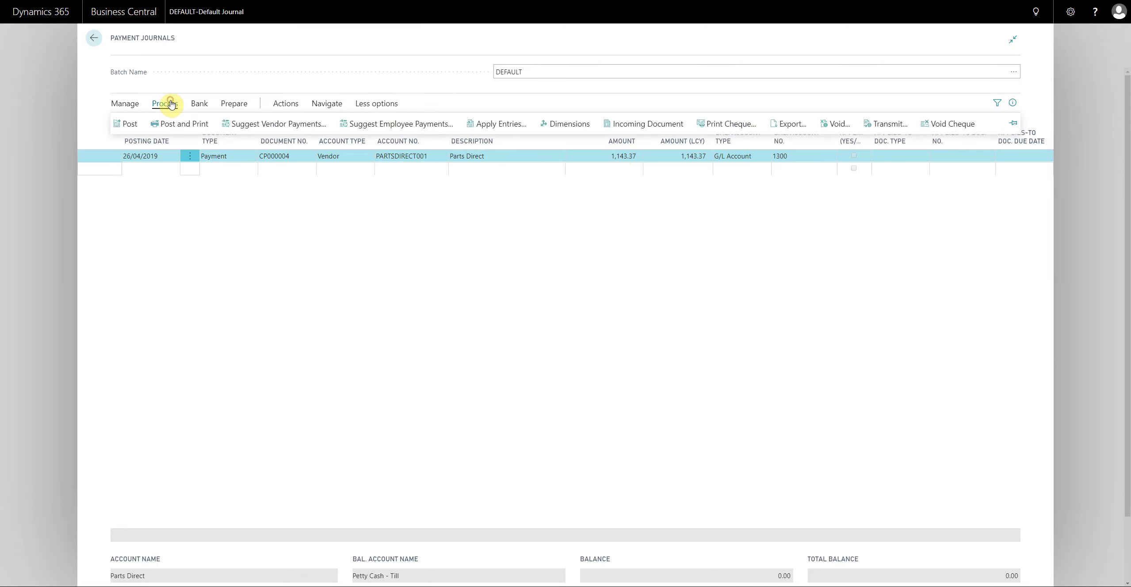
left_click(129, 123)
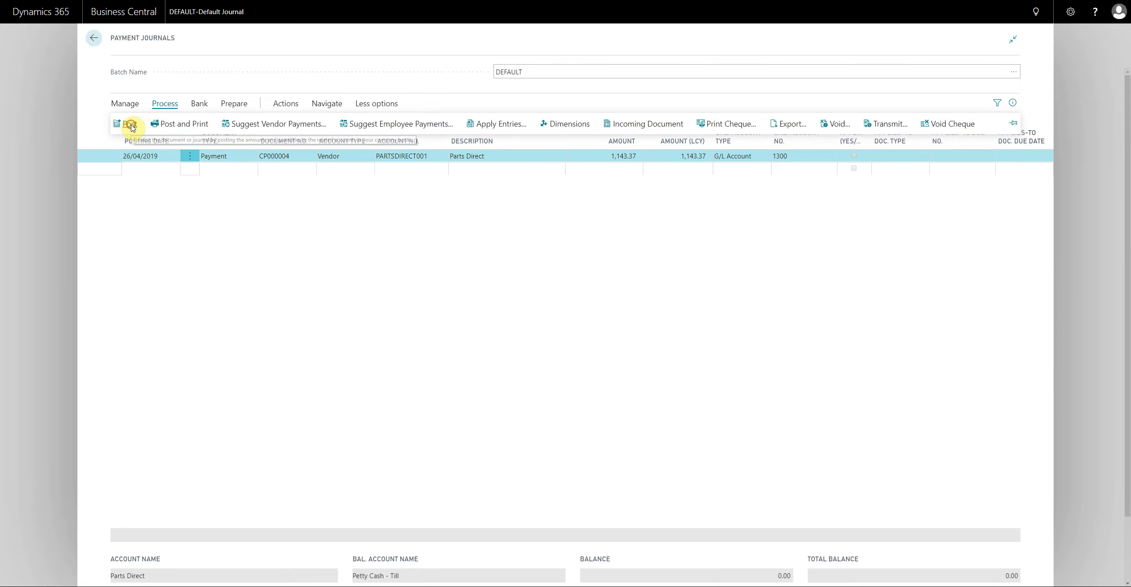
left_click(628, 326)
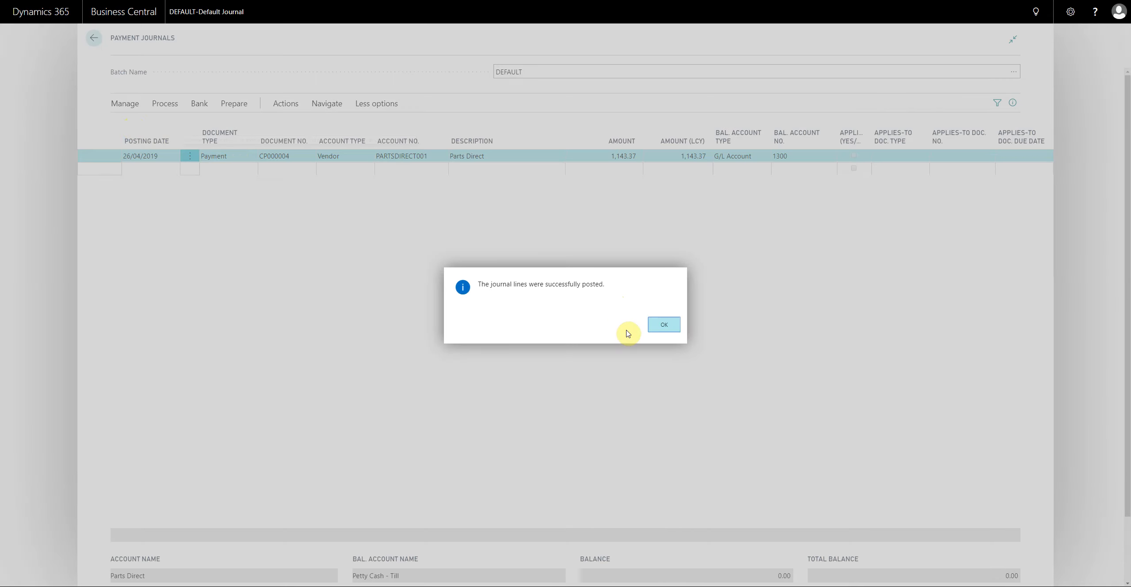
left_click(666, 326)
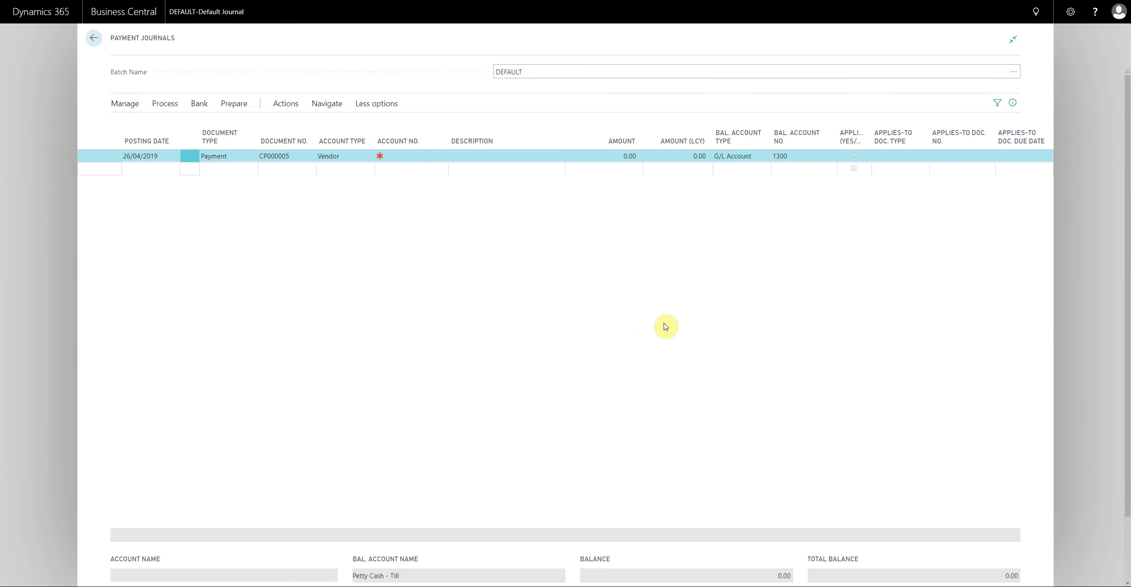
left_click(69, 220)
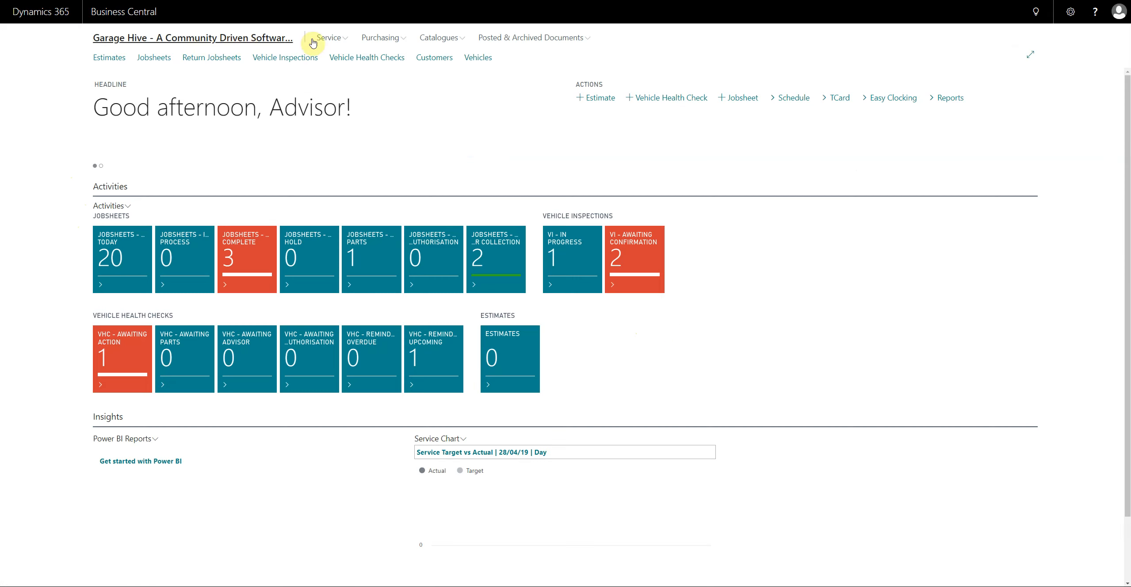
- Open the ledger entries of Parts Direct from the vendor list and review the payment entry's amounts
left_click(380, 37)
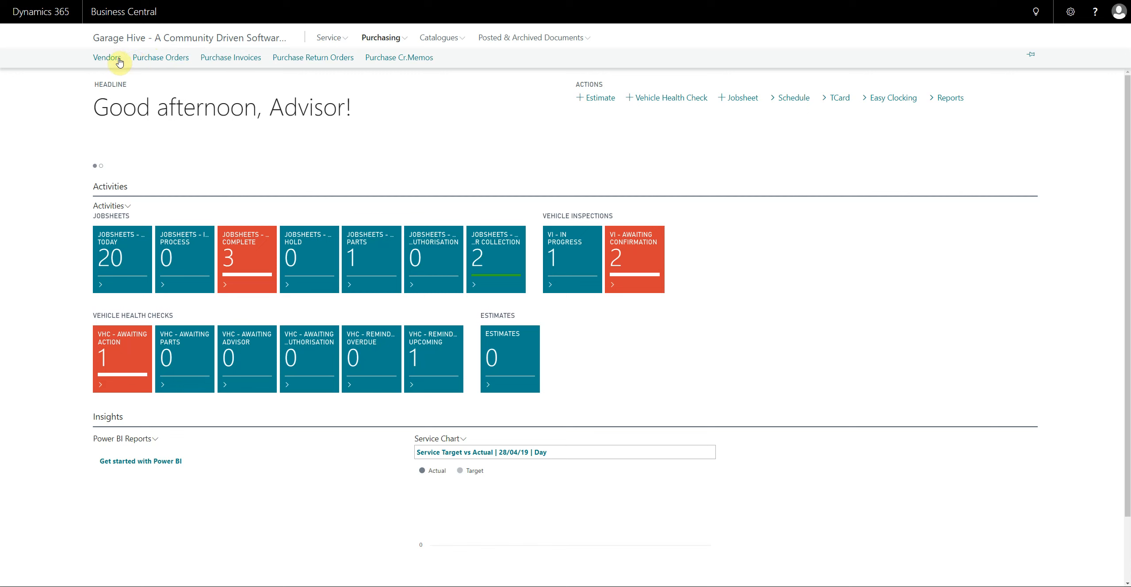
left_click(112, 58)
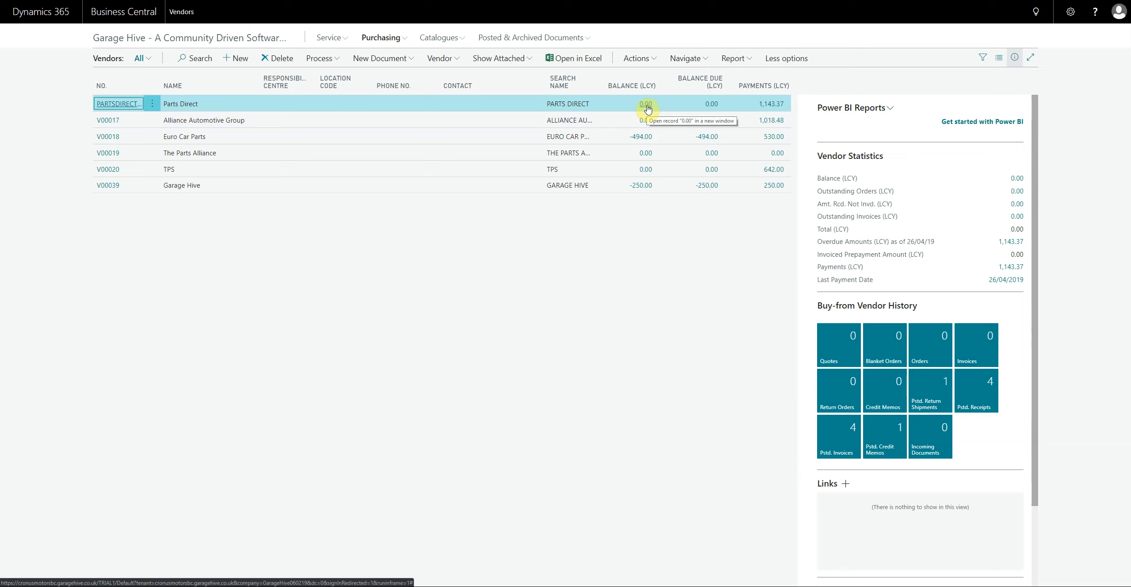
left_click(687, 62)
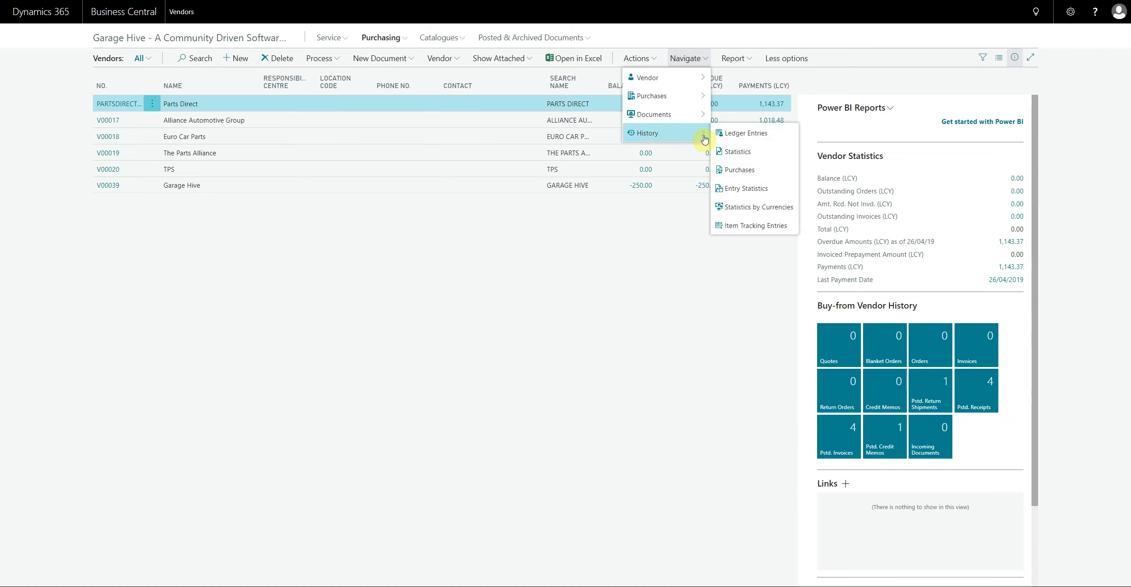
left_click(753, 134)
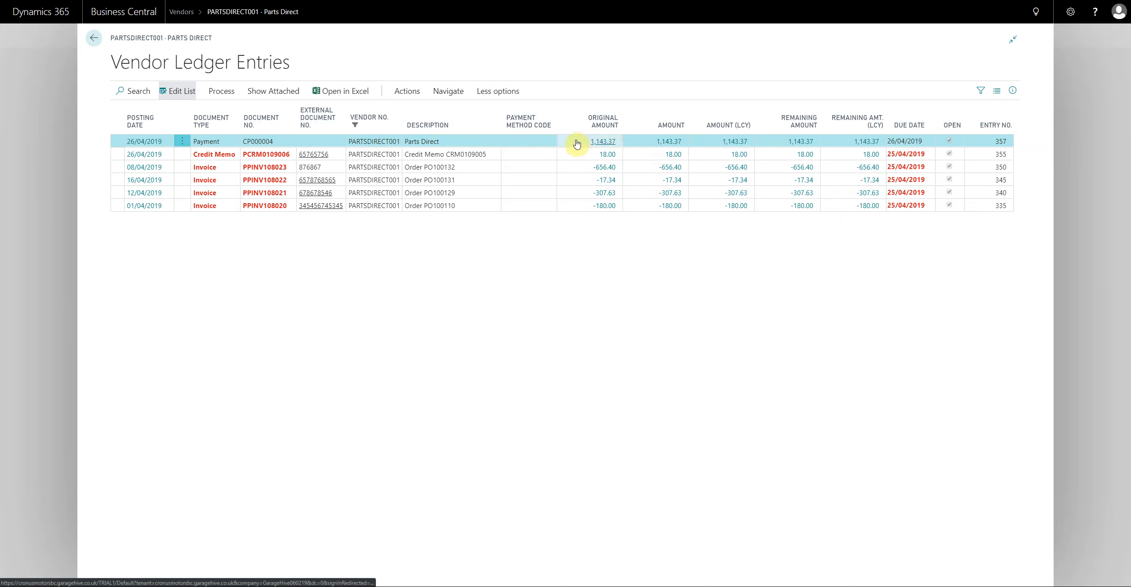
left_click_drag(463, 144, 925, 146)
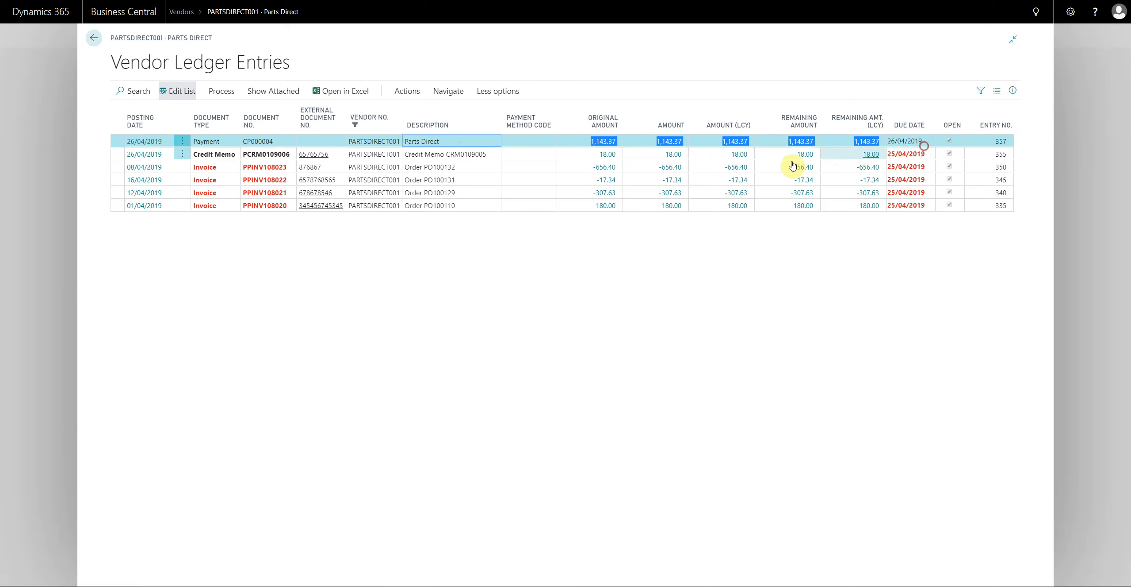
left_click(540, 142)
left_click(468, 141)
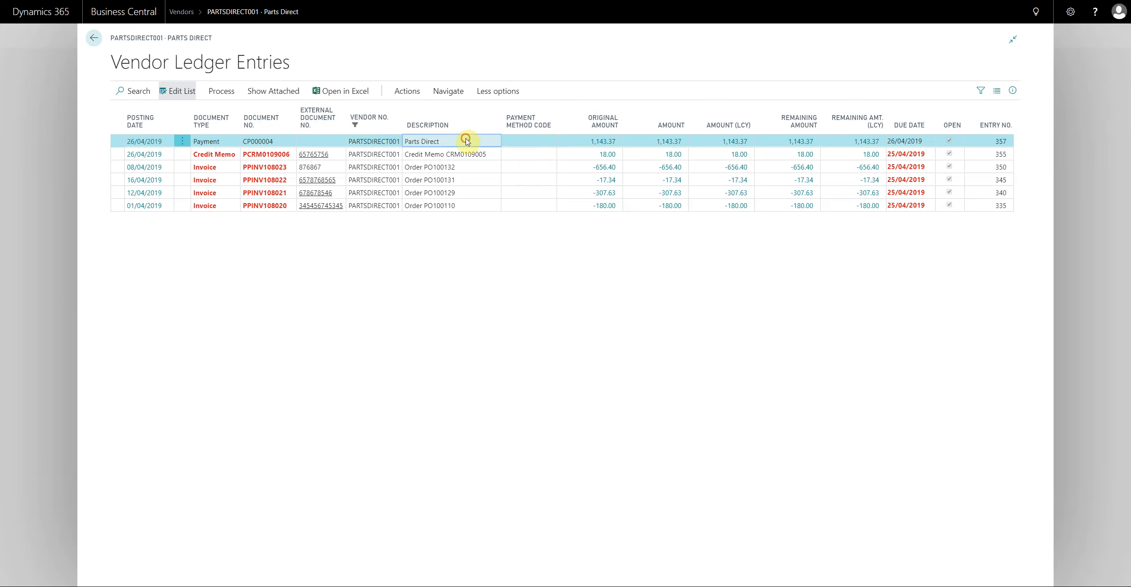
- Start applying entries for the Parts Direct payment dated 26/04/2019 and enlarge the Apply Vendor Entries window
left_click(221, 91)
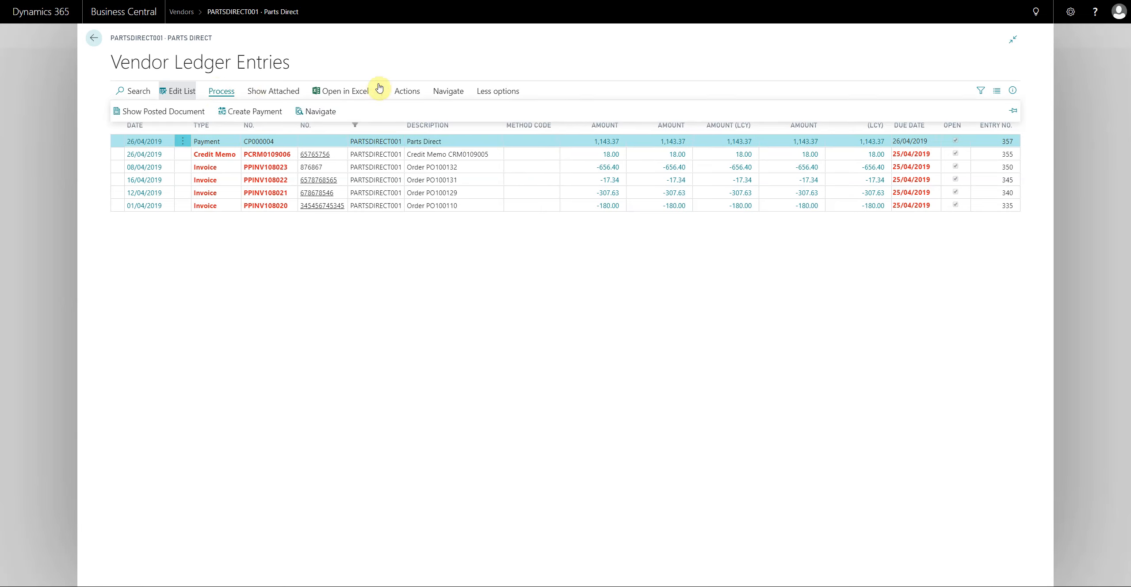
left_click(407, 92)
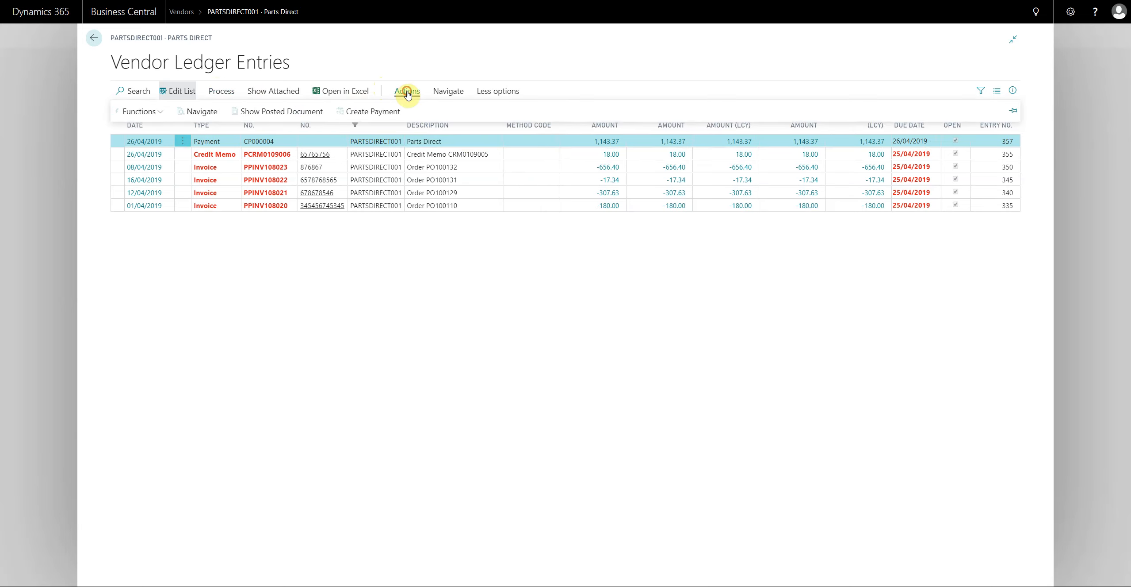
left_click(155, 112)
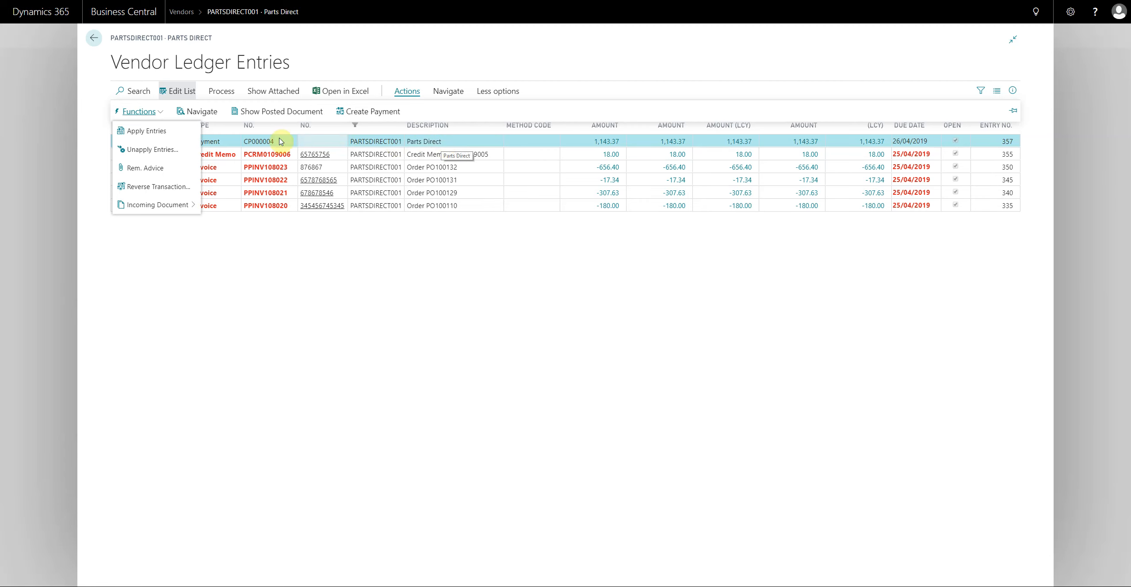
left_click(142, 132)
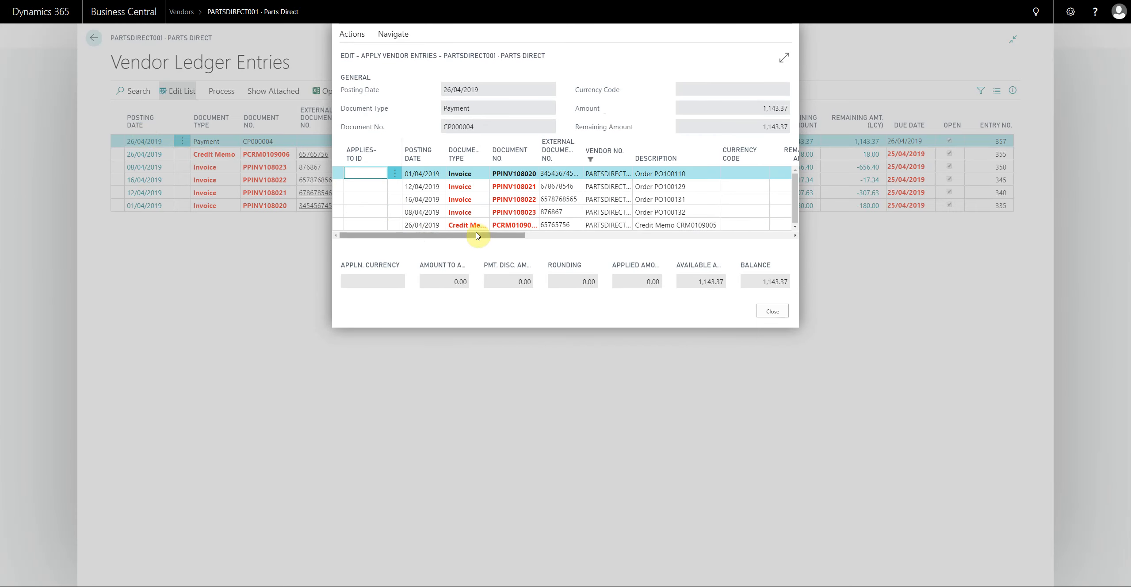
left_click(784, 57)
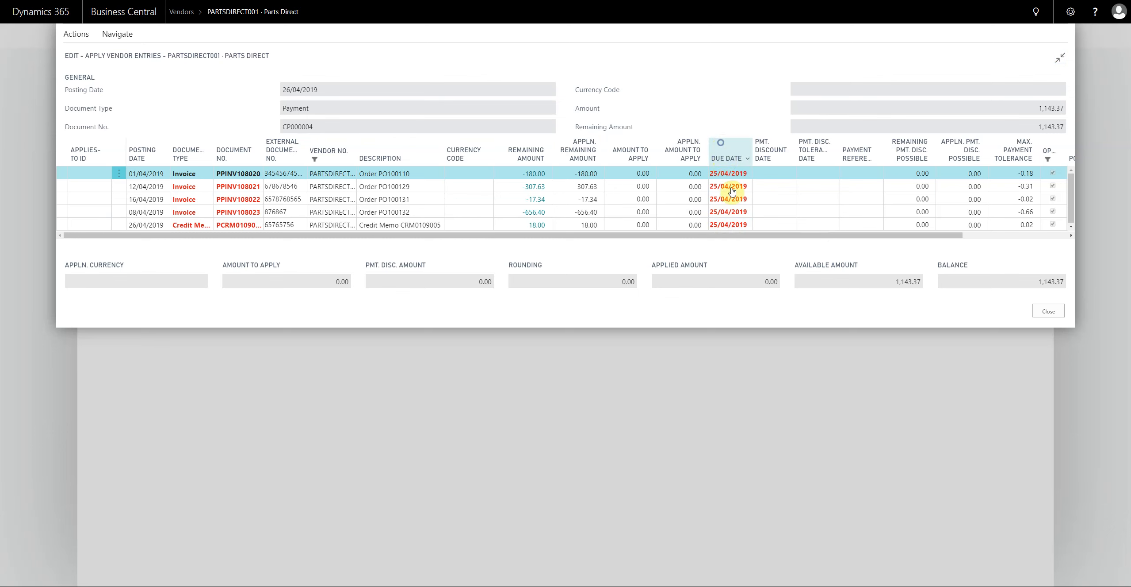
- Filter the vendor entries to those with a due date of 25/04/2019
left_click(726, 156)
left_click(714, 213)
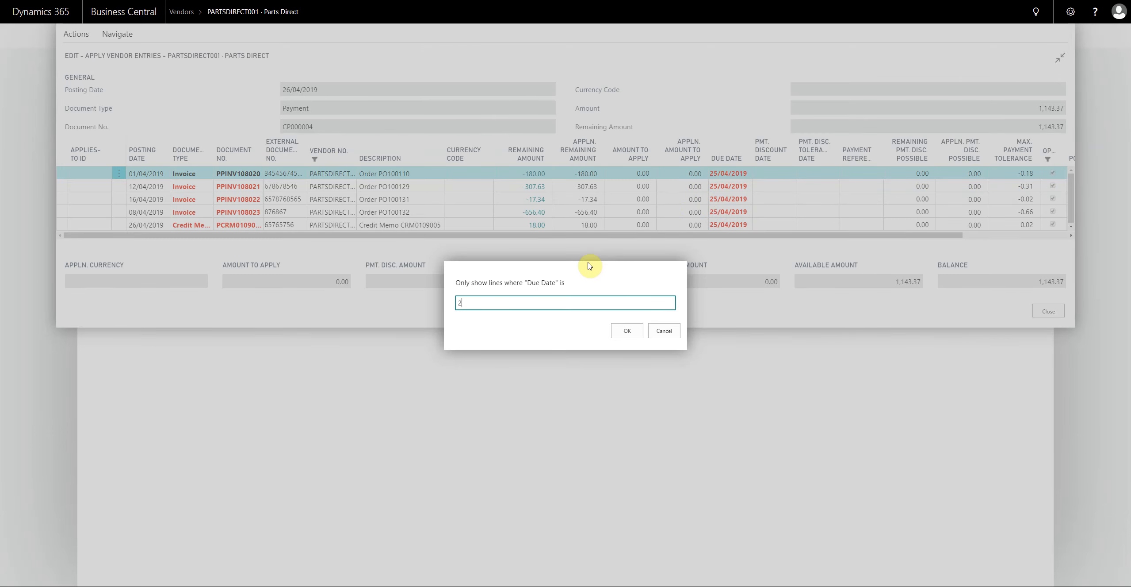
left_click(637, 327)
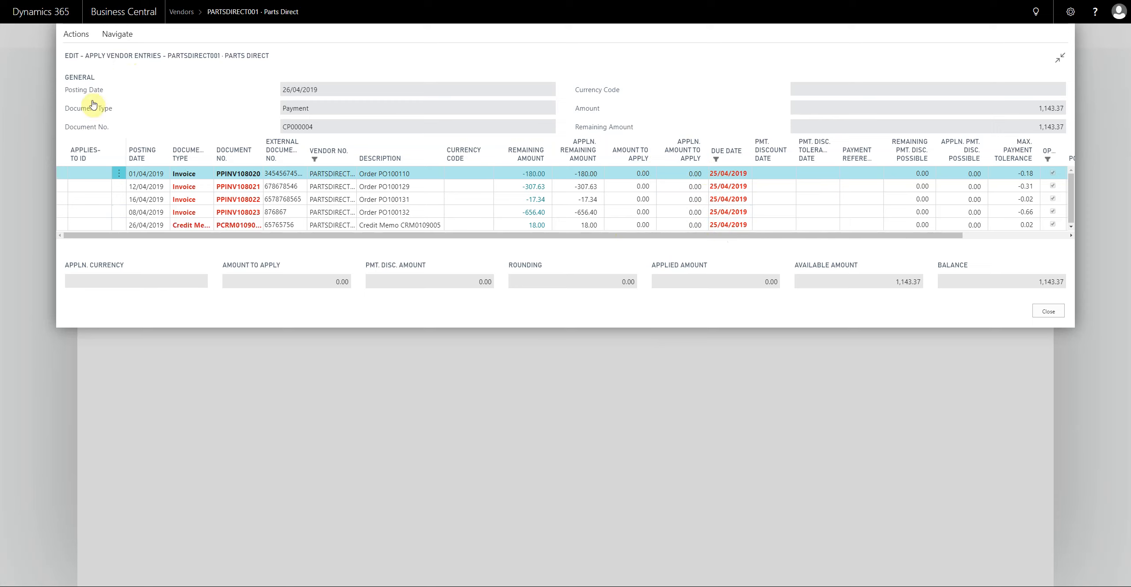
- Pin the actions of the Apply Vendor Entries window so they stay shown
left_click(90, 173)
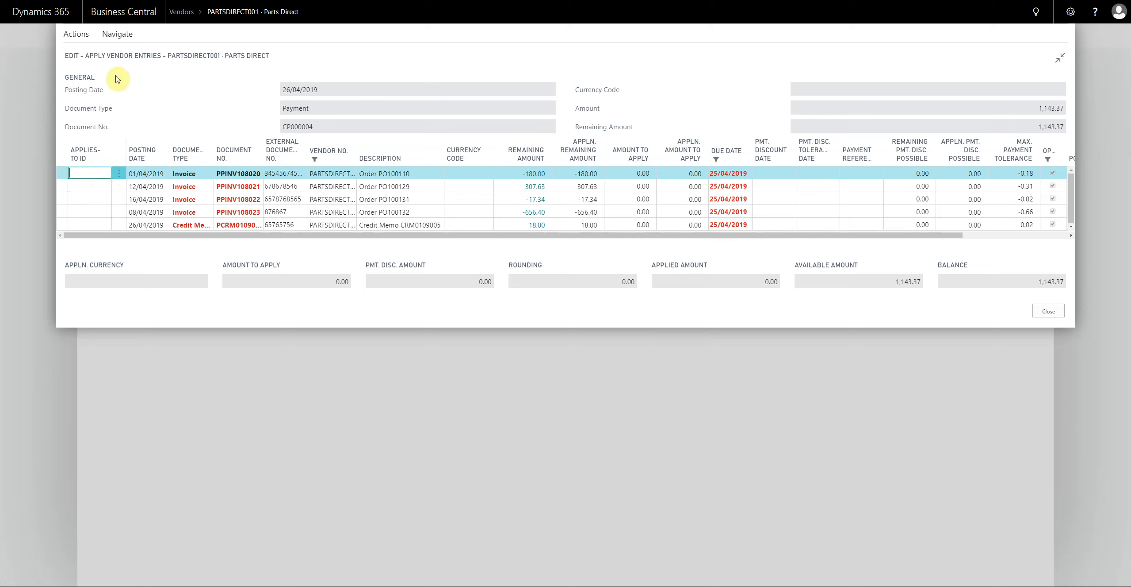
left_click(80, 35)
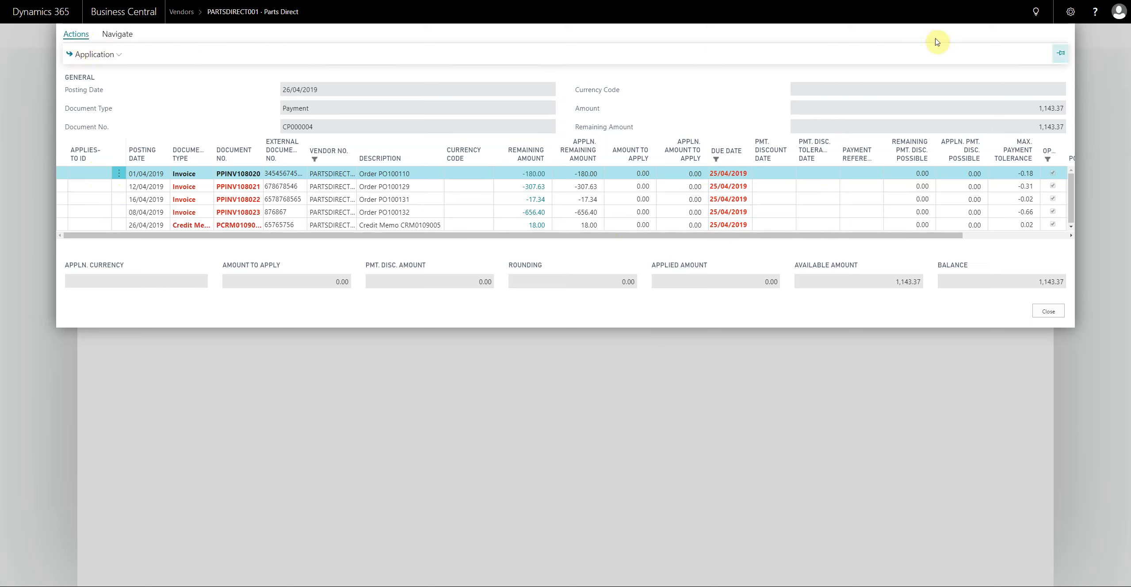
left_click(1061, 53)
- Set the Applies-to ID on the invoice dated 01/04/2019 and compare the available amount with the balance
left_click(93, 55)
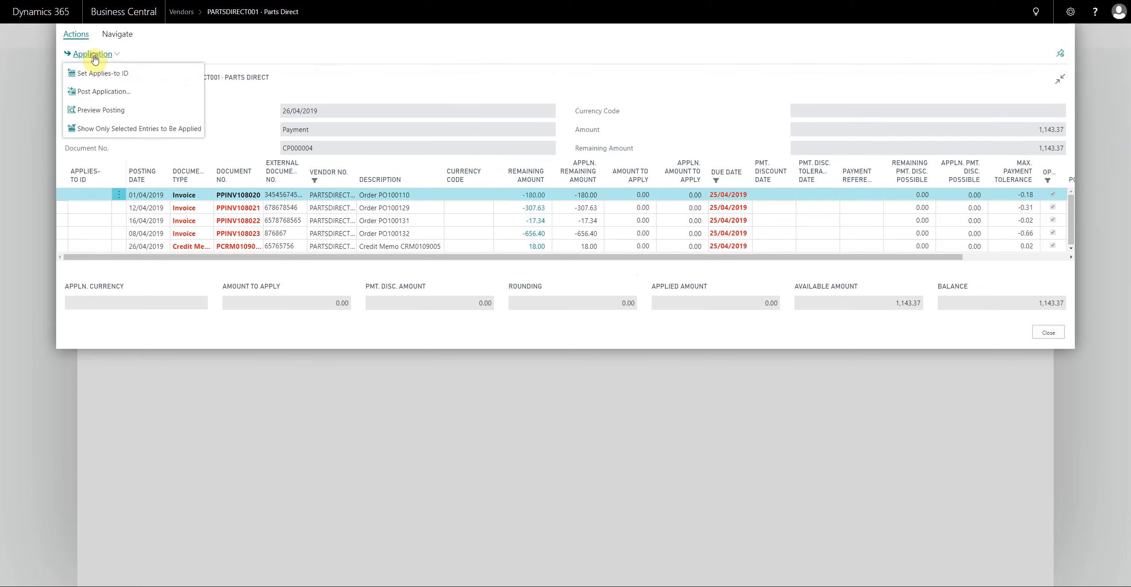
left_click(94, 74)
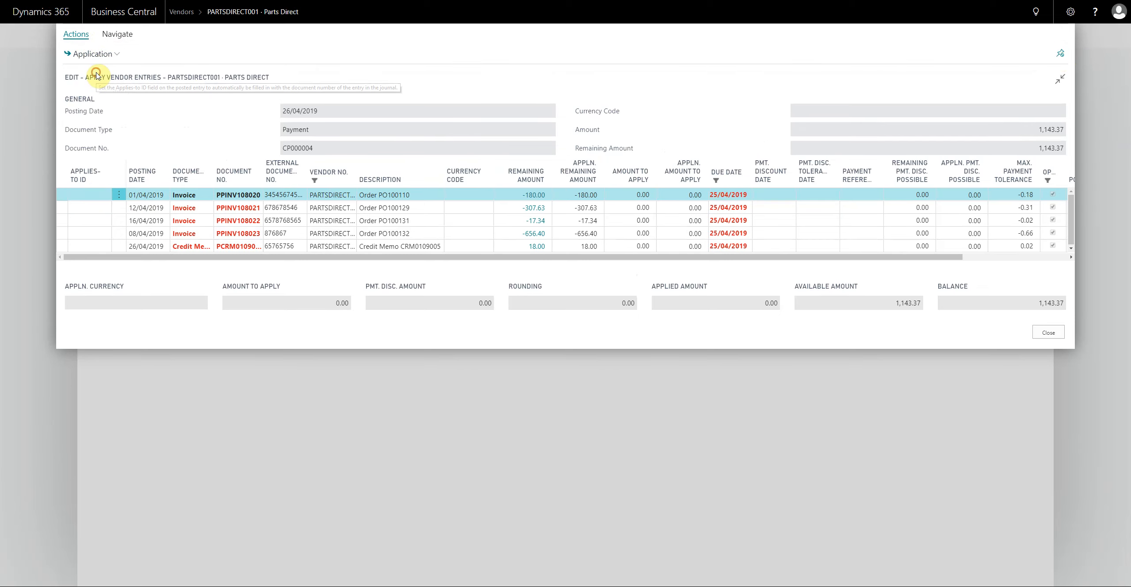
left_click(88, 195)
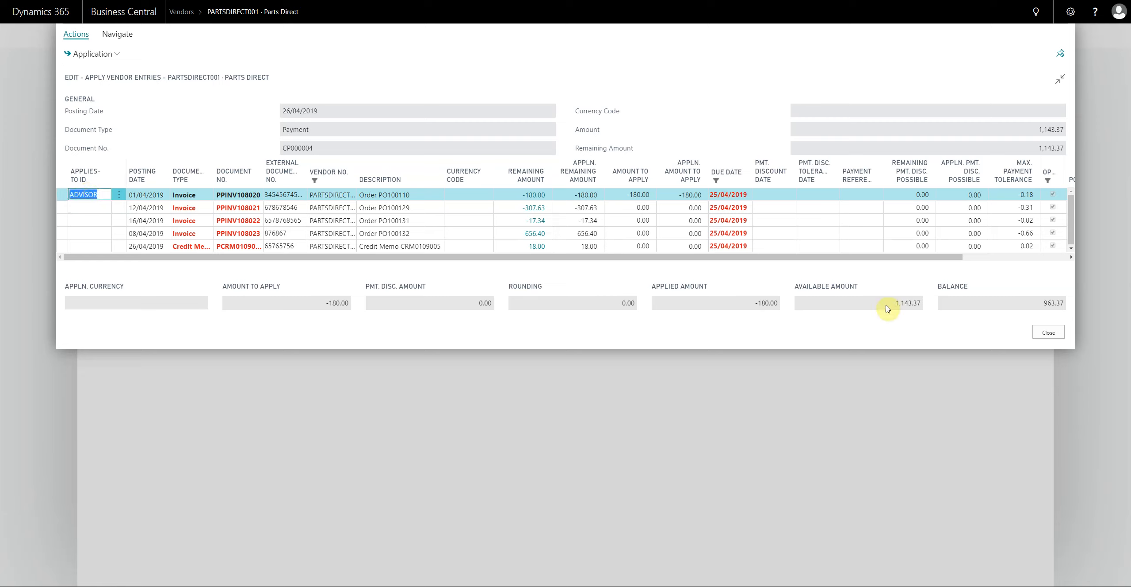
left_click_drag(890, 305, 922, 307)
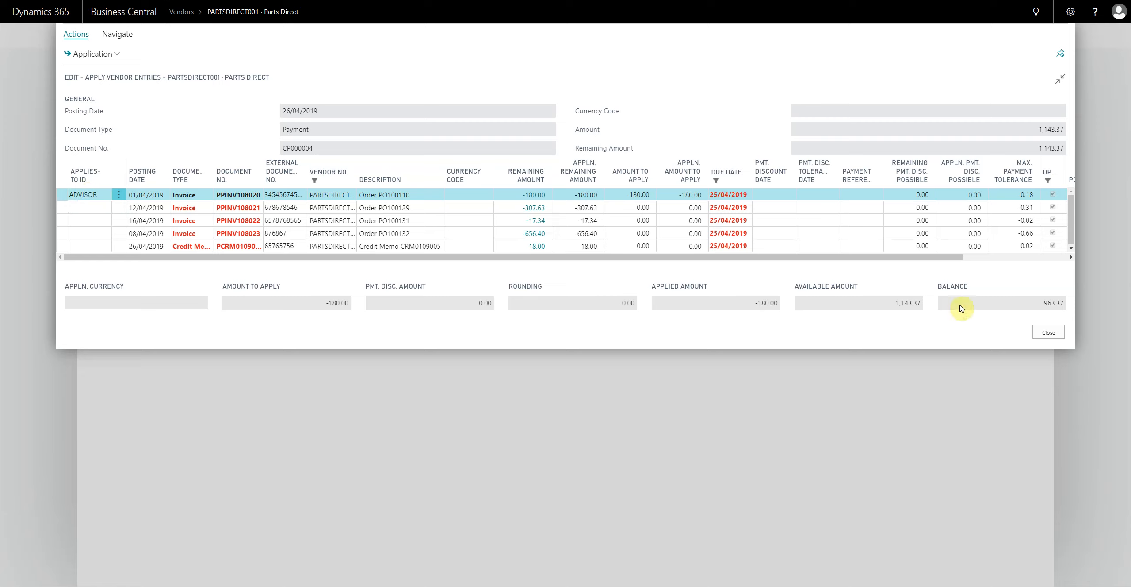
left_click_drag(1045, 304, 1064, 305)
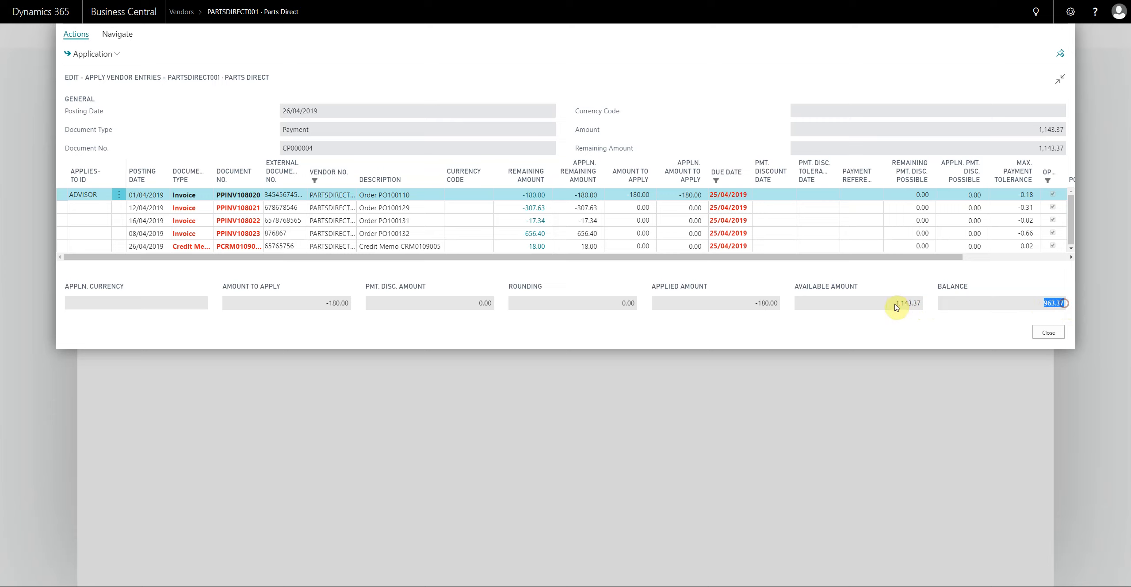
left_click_drag(896, 306, 925, 308)
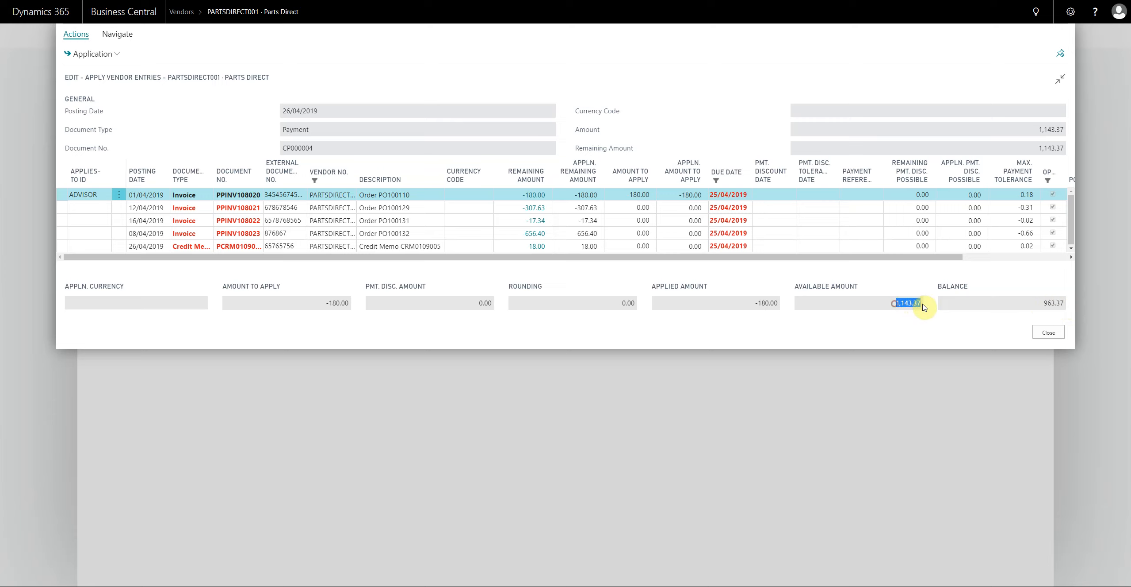
- Set the Applies-to ID on all the filtered invoices and the credit memo, and check the applied amount, available amount and balance
left_click(118, 194)
left_click(97, 211)
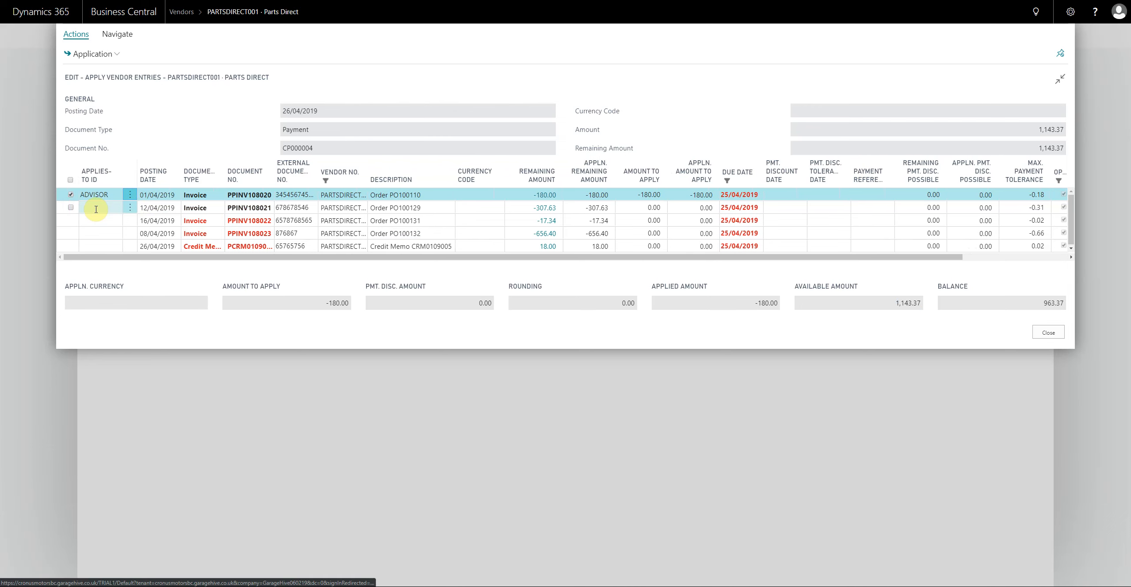
left_click(71, 180)
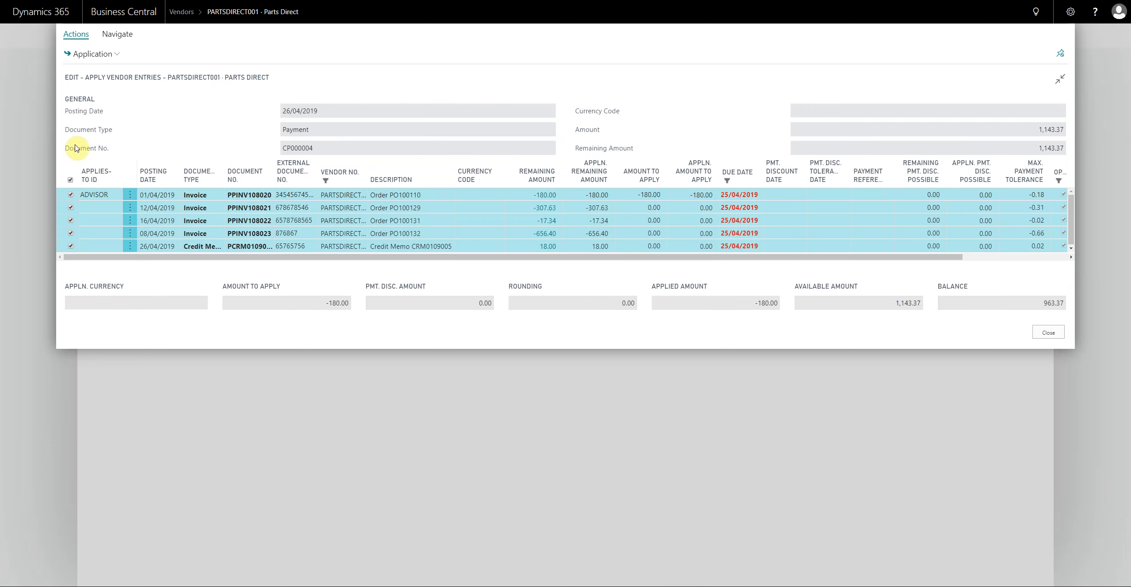
left_click(92, 54)
left_click(97, 75)
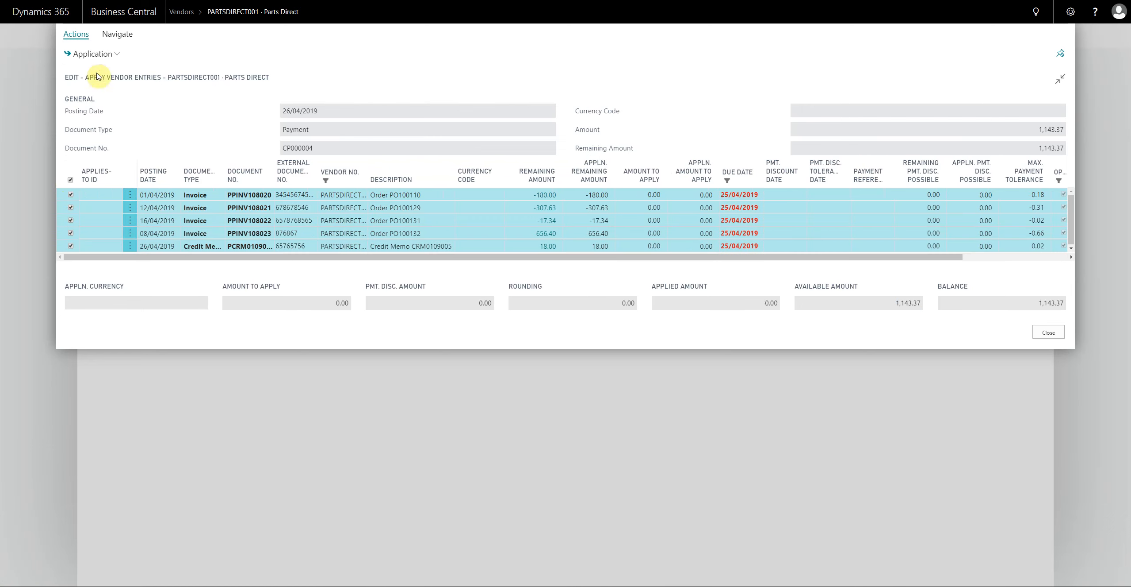
left_click(92, 53)
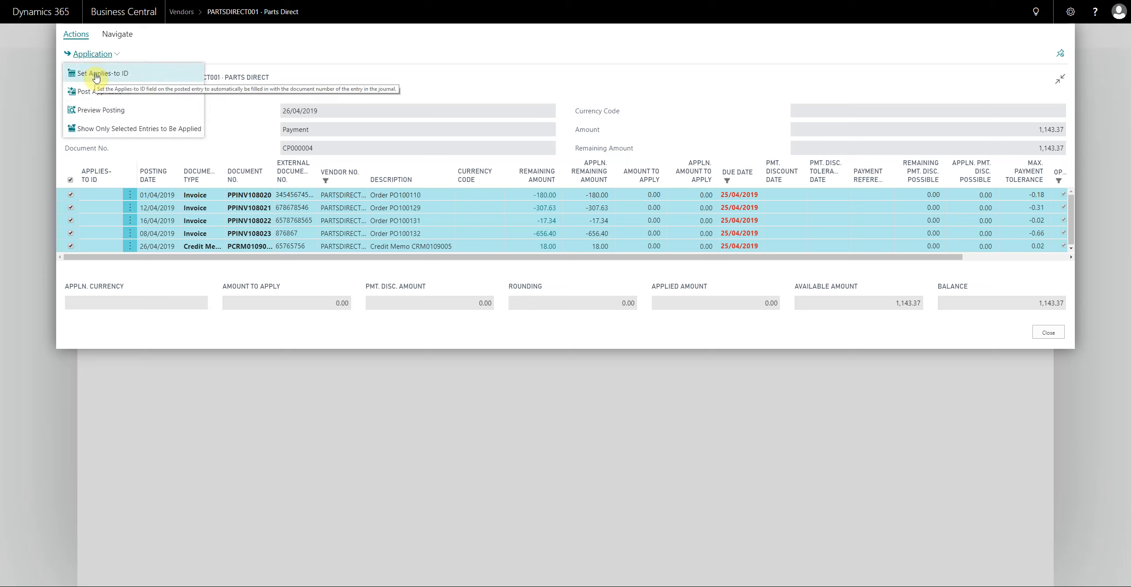
left_click(96, 75)
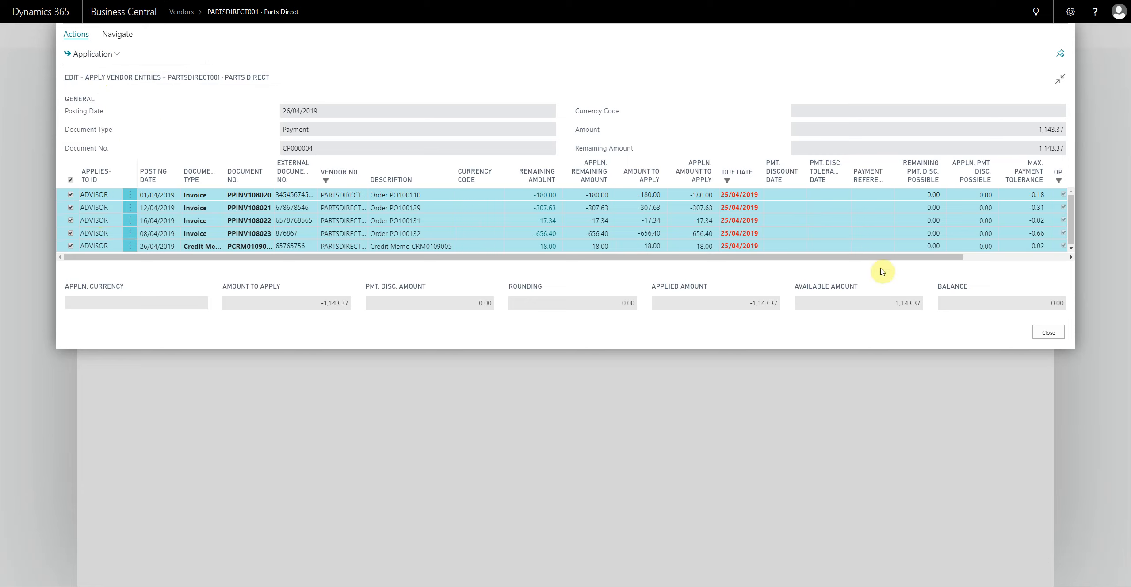
left_click_drag(898, 305, 918, 307)
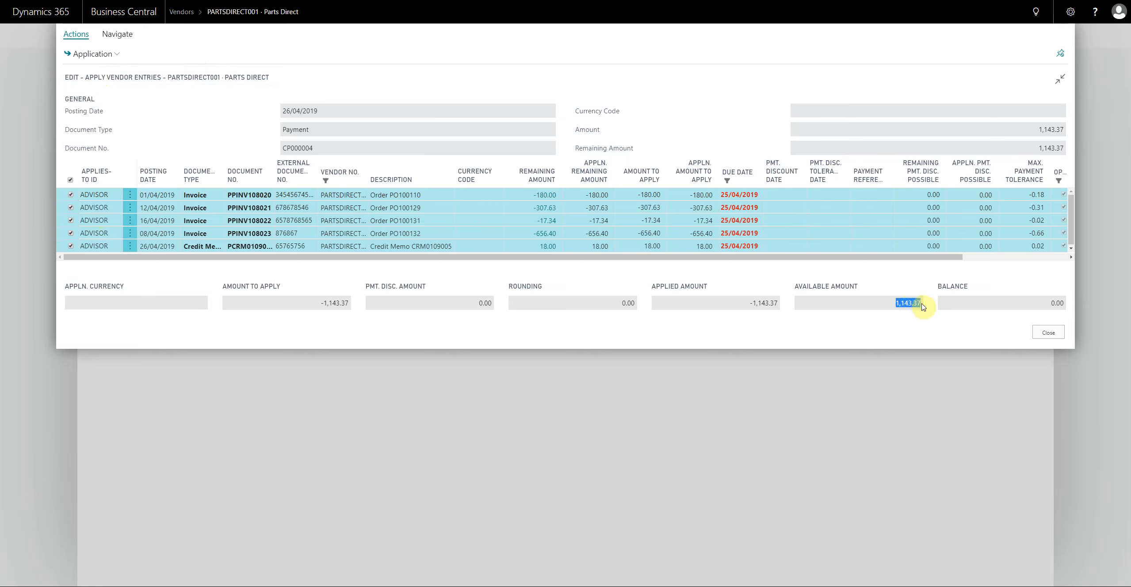
left_click_drag(752, 303, 778, 304)
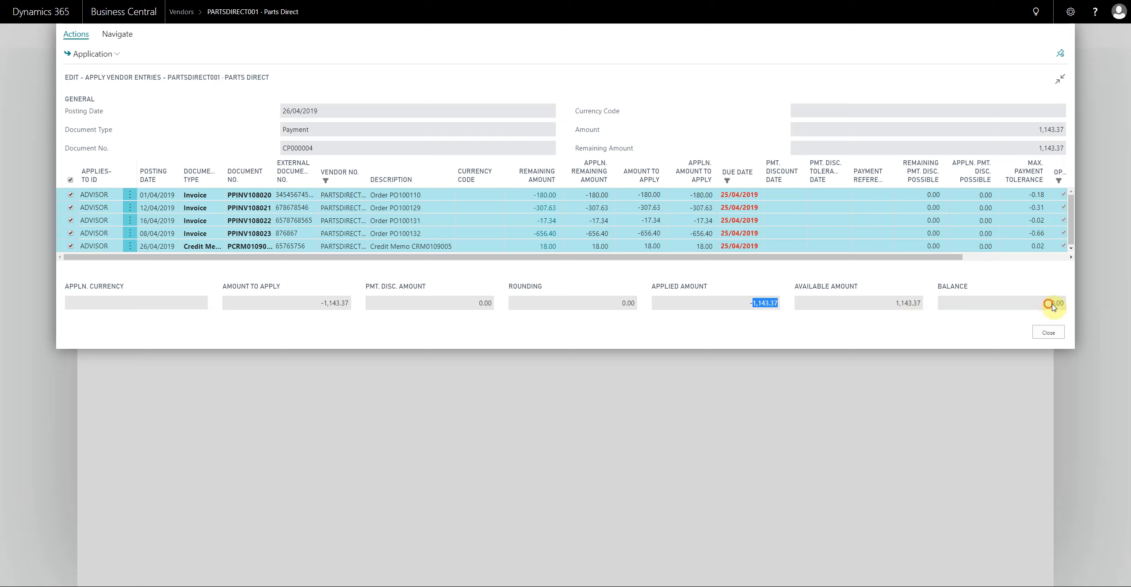
left_click_drag(1053, 304, 1069, 304)
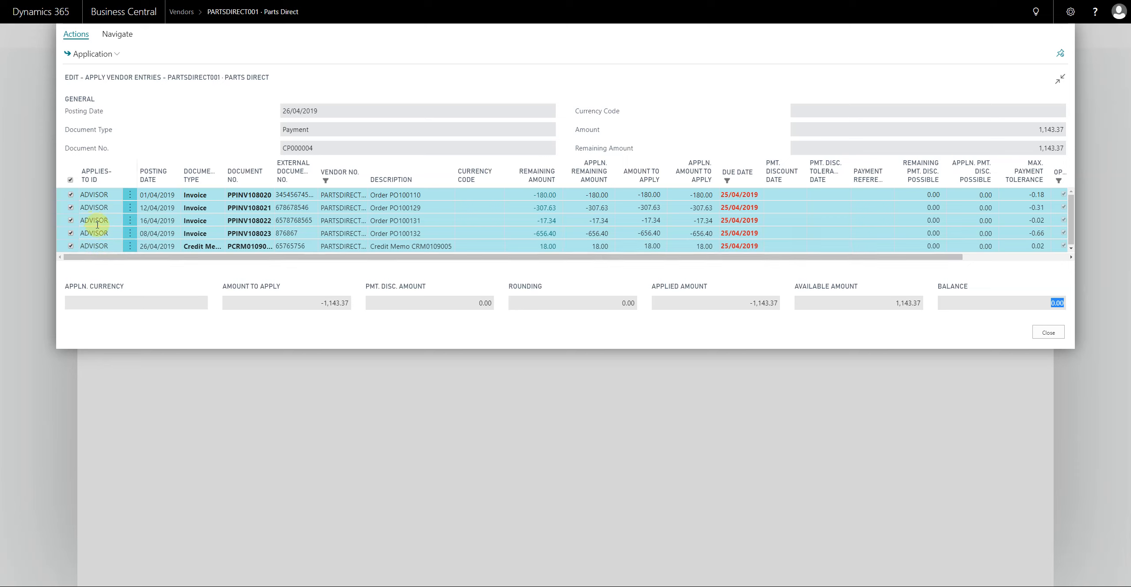
- Post the application of the payment against the selected invoices and credit memo with posting date 26/04/2019
left_click(97, 59)
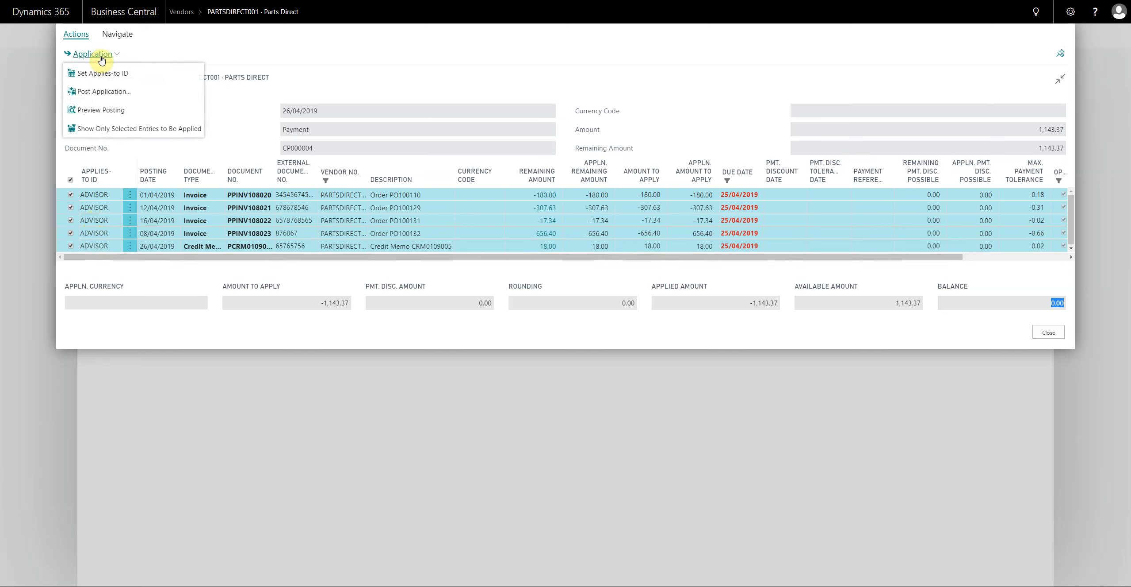
left_click(101, 93)
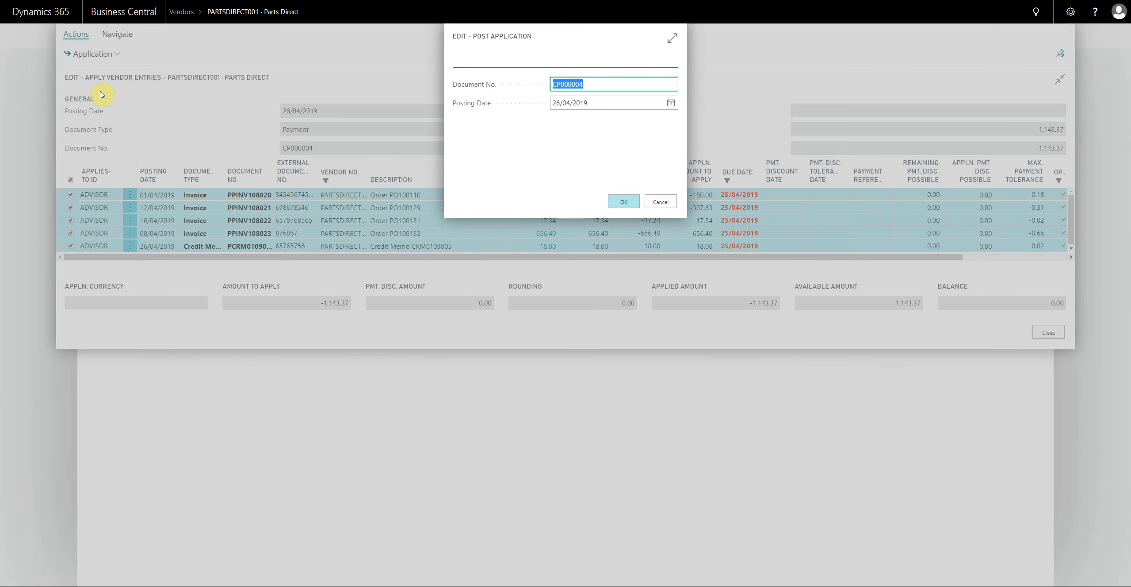
left_click(607, 105)
left_click_drag(589, 104, 547, 104)
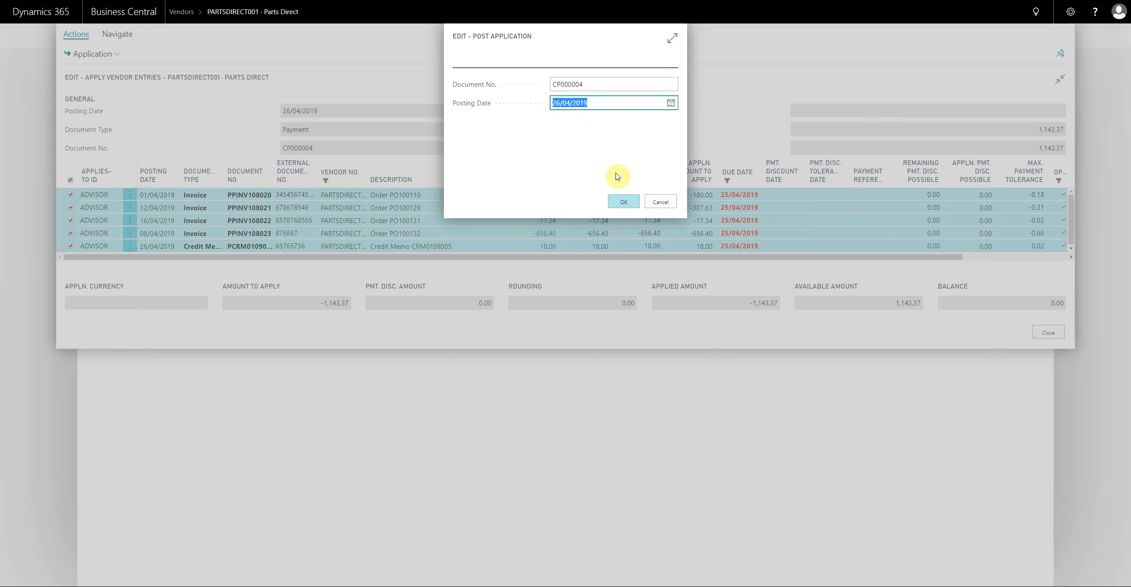
left_click(624, 202)
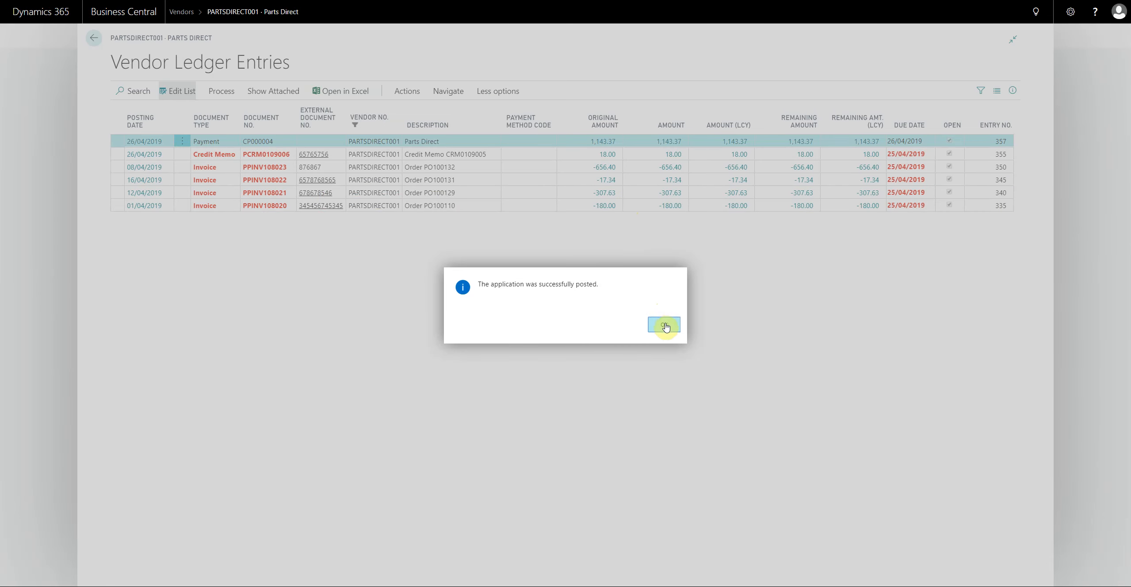
left_click(667, 326)
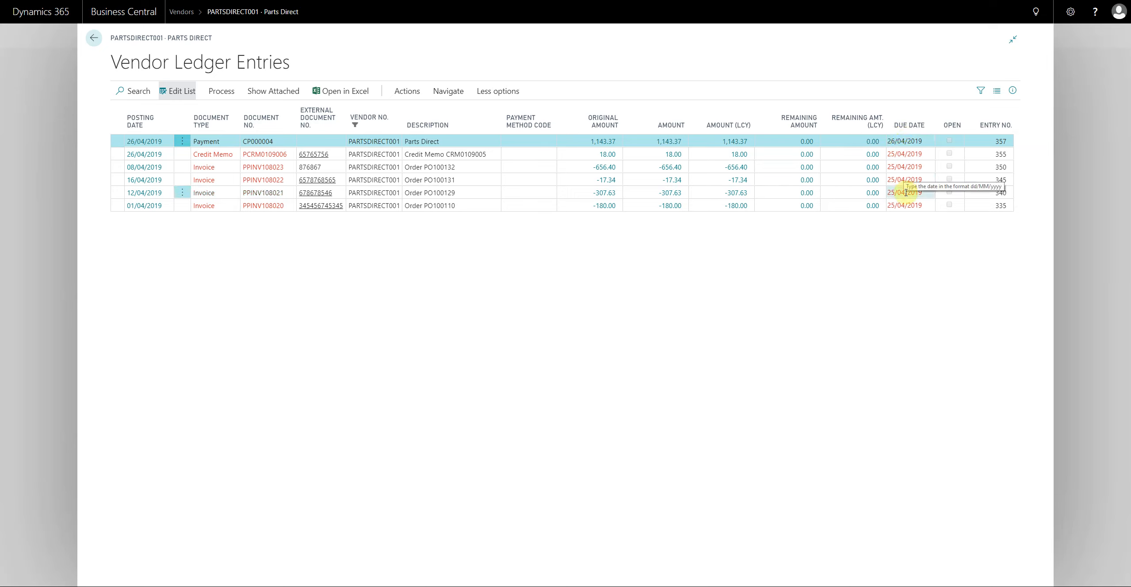
left_click(190, 145)
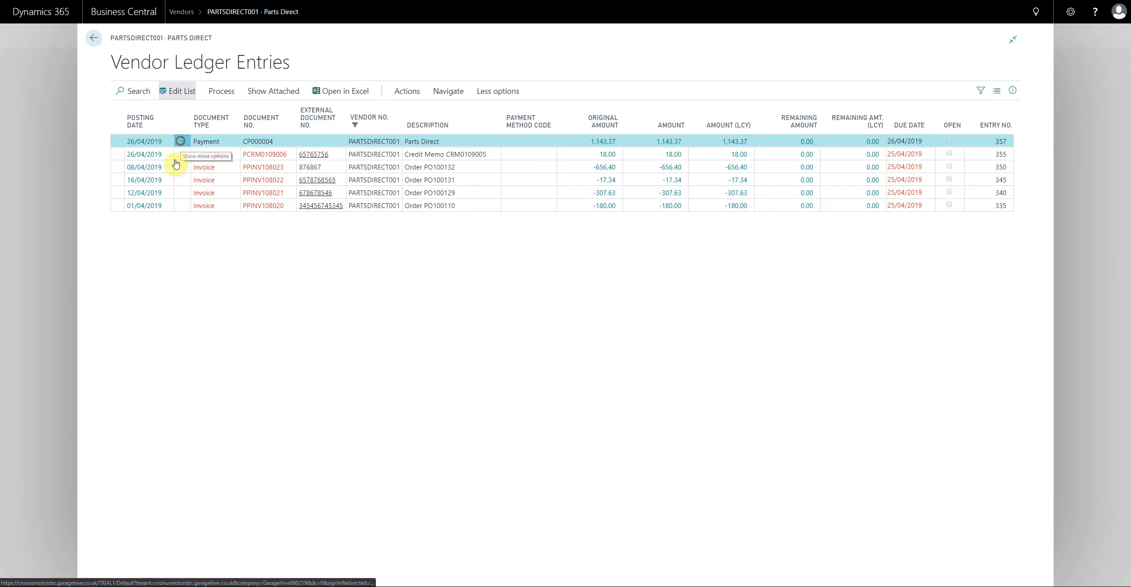
left_click(133, 226)
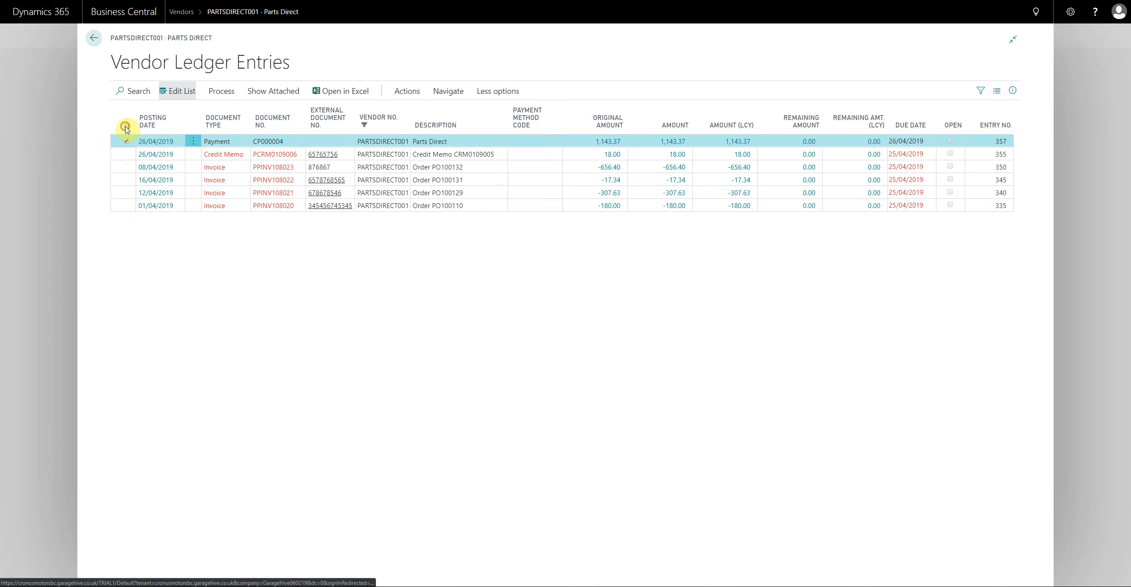
left_click(126, 127)
left_click(126, 127)
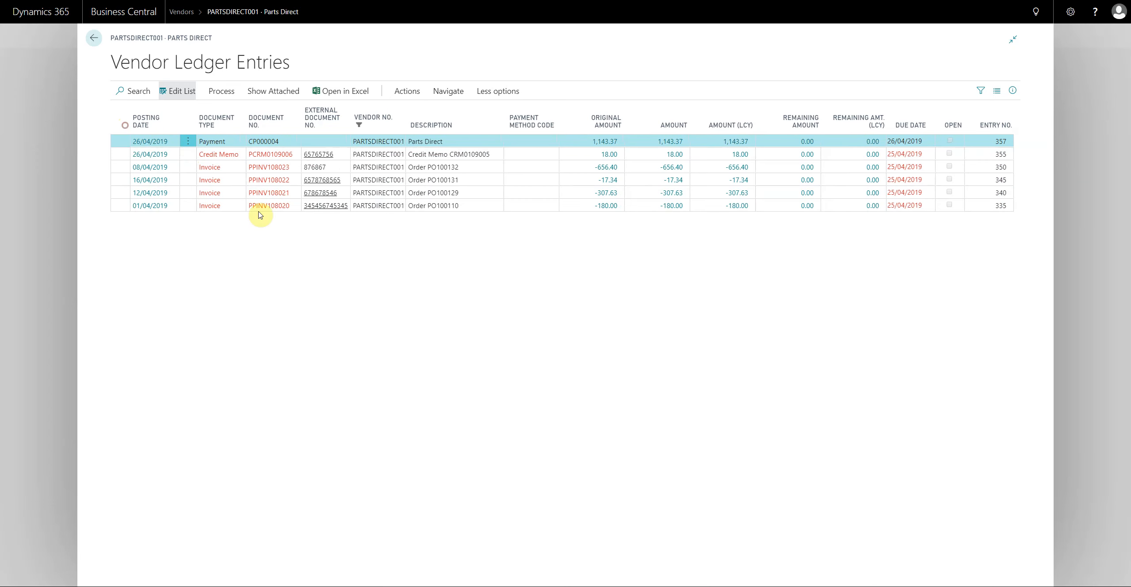